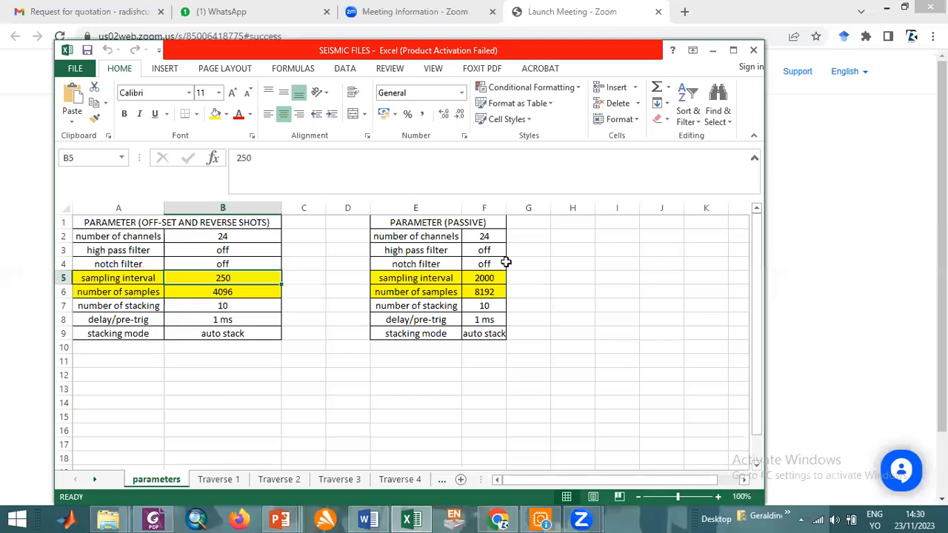
Step: Review the passive survey's number of samples and the shot and file number records for Traverse 1
{"action": "left_click", "coordinate": [482, 291]}
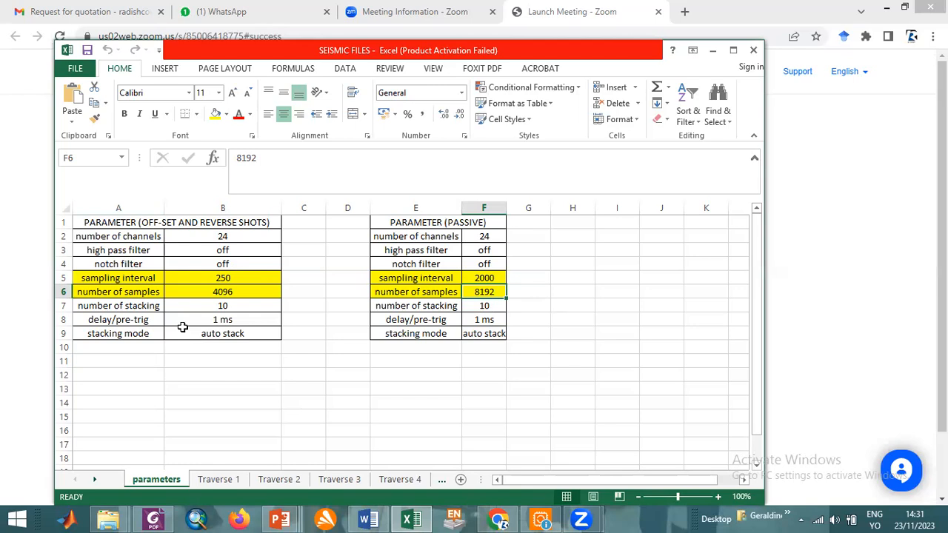
{"action": "left_click", "coordinate": [238, 480]}
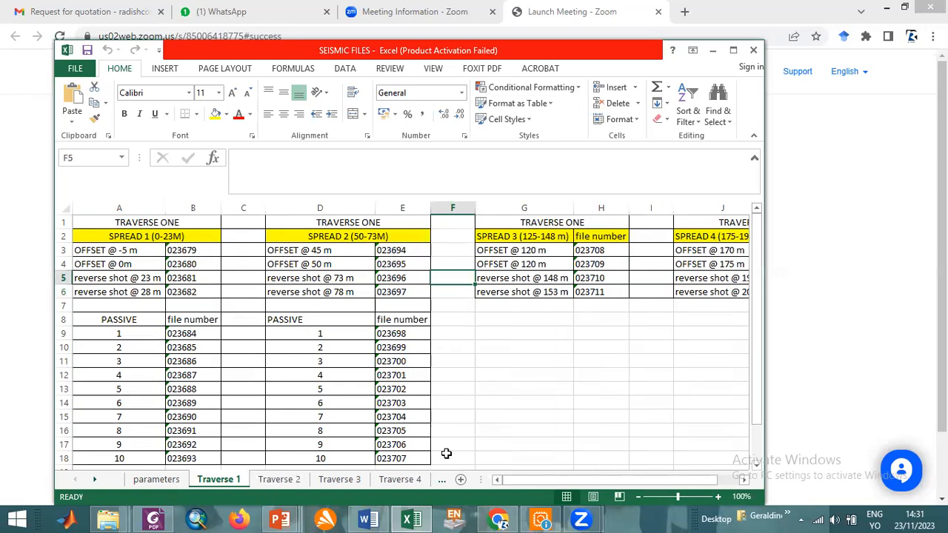
{"action": "scroll", "coordinate": [663, 480], "scroll_direction": "right", "scroll_amount": 1}
{"action": "left_click_drag", "start_coordinate": [640, 481], "coordinate": [576, 482]}
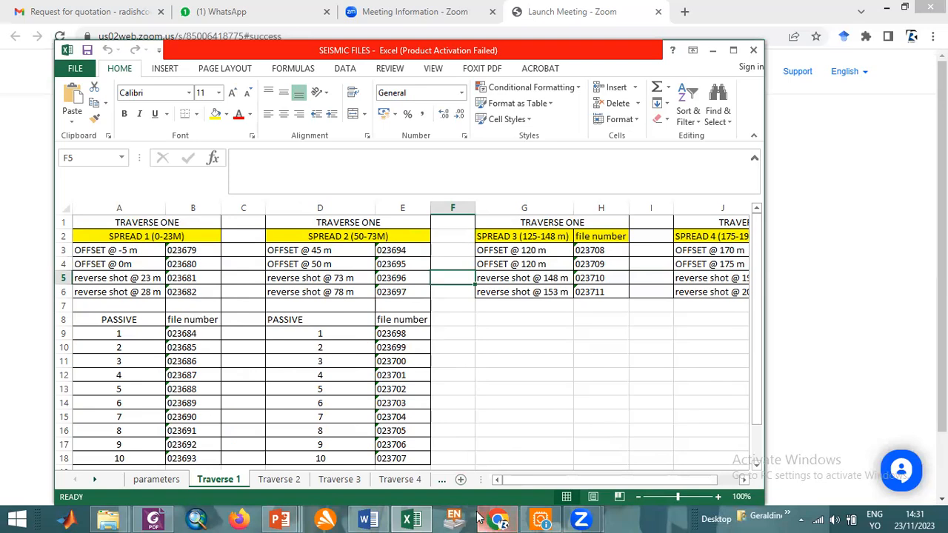
Step: Launch the Surface Wave Analysis Wizard from the desktop with Active Source 1D MASW as the data processing wizard
{"action": "mouse_move", "coordinate": [477, 518]}
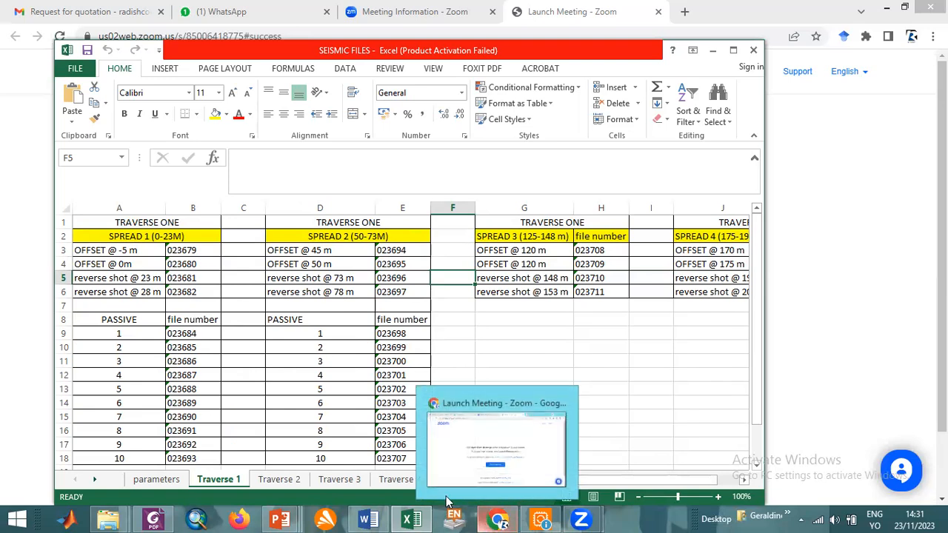
{"action": "left_click", "coordinate": [502, 520]}
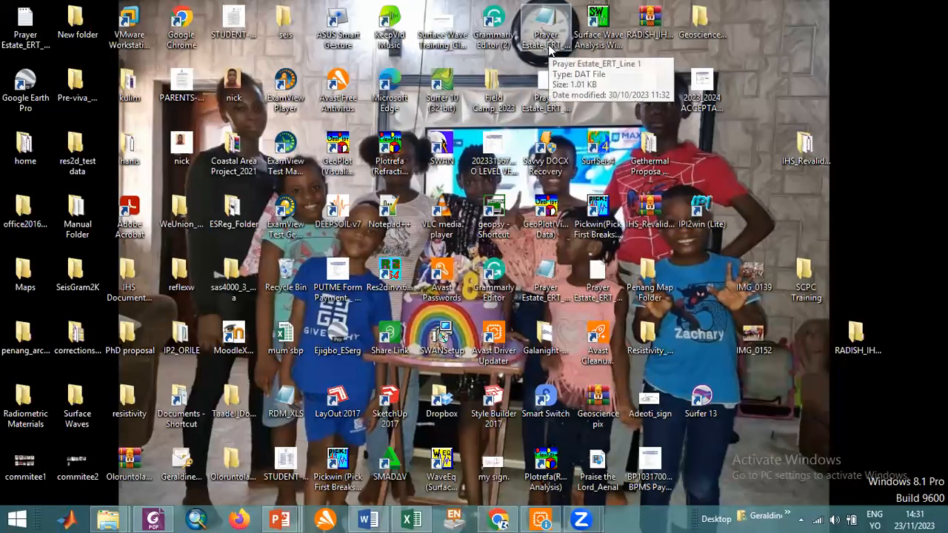
{"action": "left_click", "coordinate": [595, 21]}
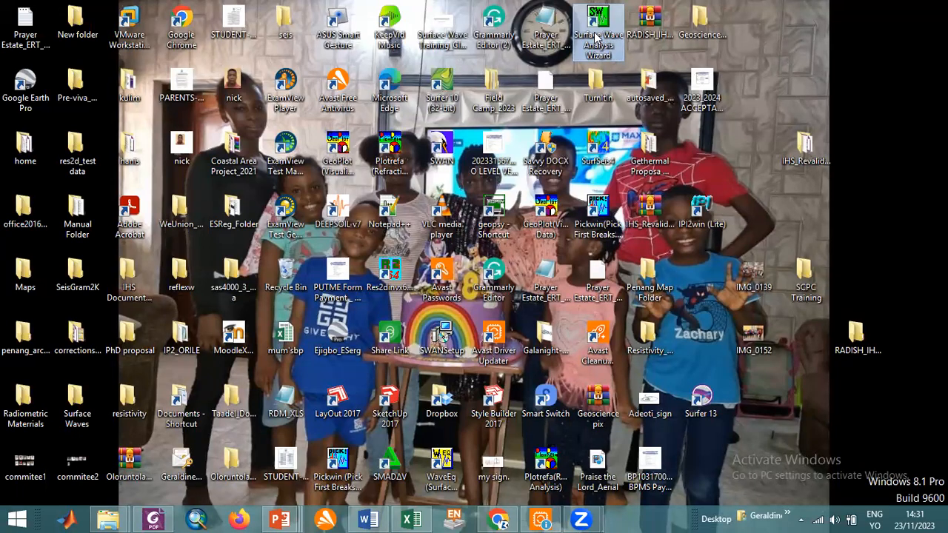
{"action": "double_click", "coordinate": [599, 43]}
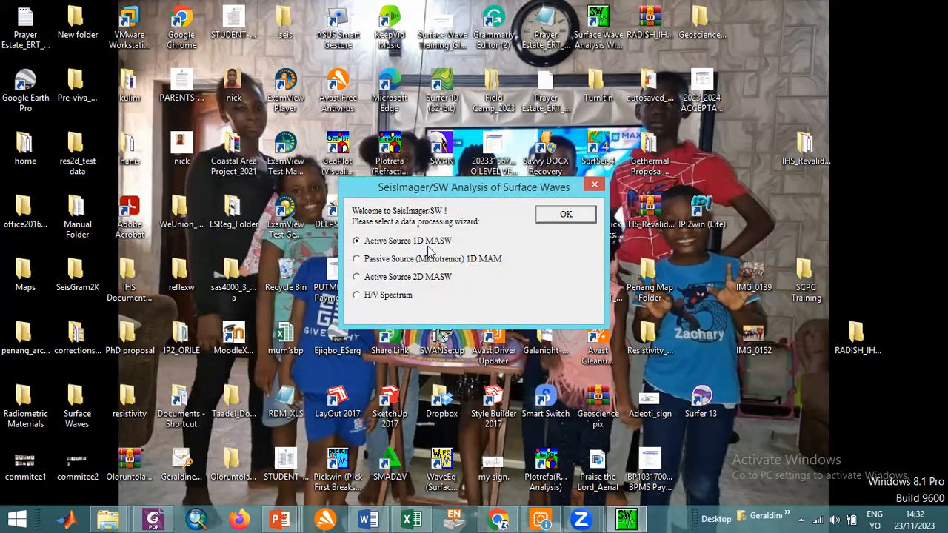
{"action": "left_click", "coordinate": [561, 215]}
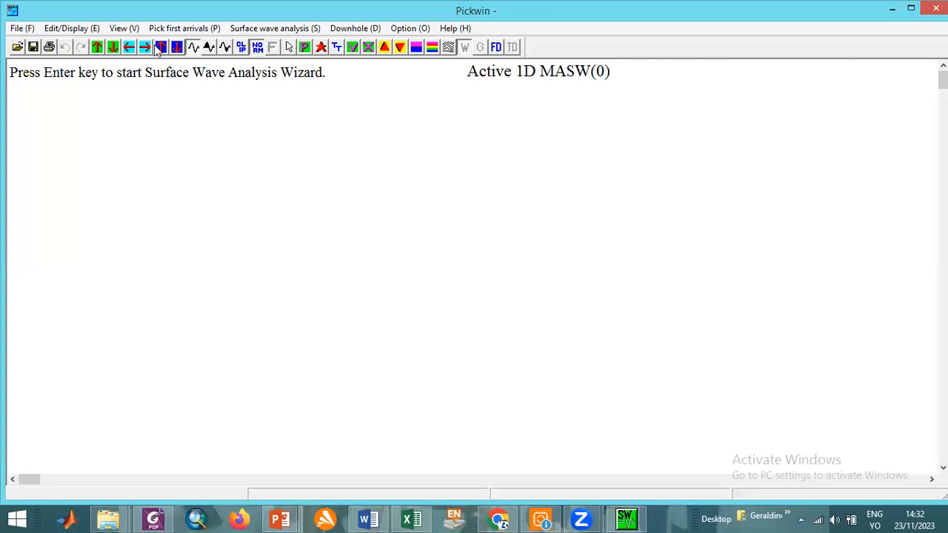
Step: Open the SEG2 file 023679.SG2, copying its file number from the -5 m offset entry of Spread 1 in the Excel sheet
{"action": "left_click", "coordinate": [21, 29]}
{"action": "left_click", "coordinate": [57, 45]}
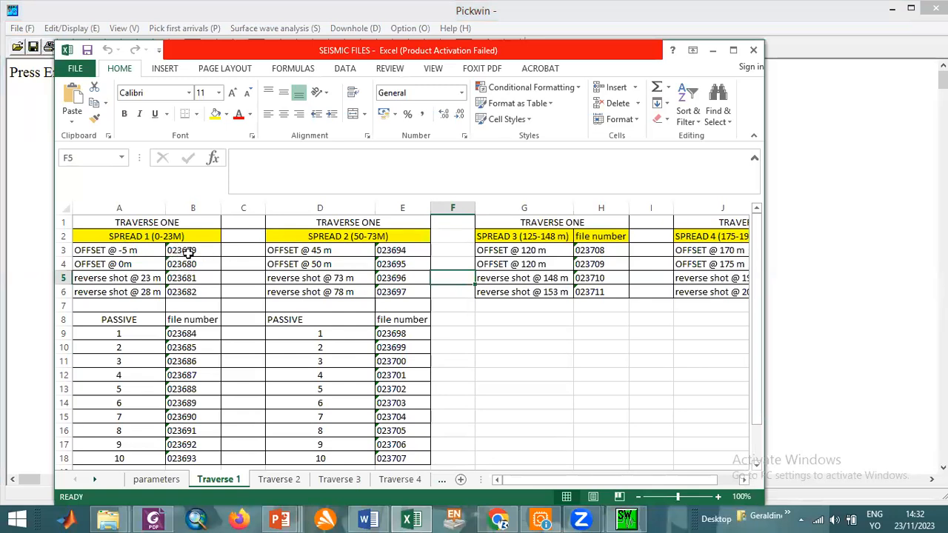
{"action": "left_click", "coordinate": [187, 252]}
{"action": "key", "text": "ctrl+c"}
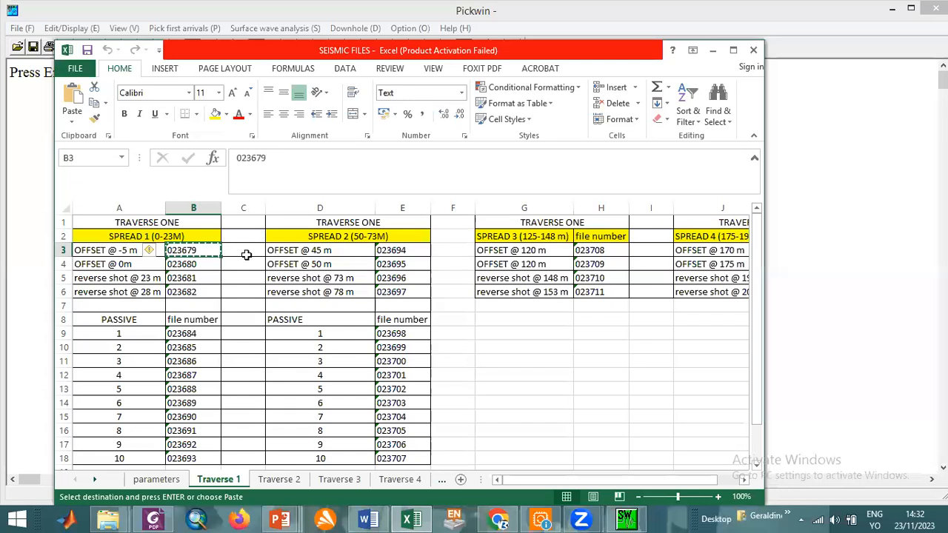
{"action": "left_click", "coordinate": [713, 51]}
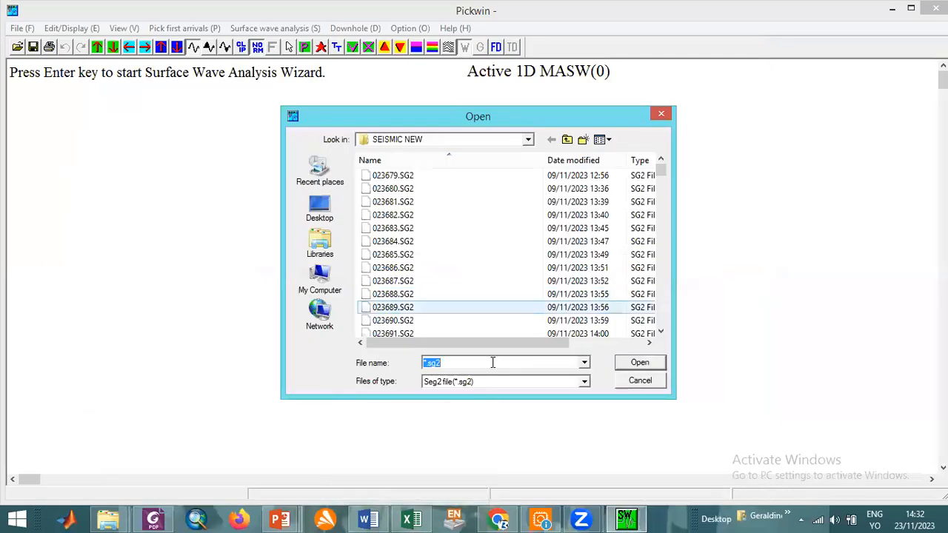
{"action": "key", "text": "ctrl+v"}
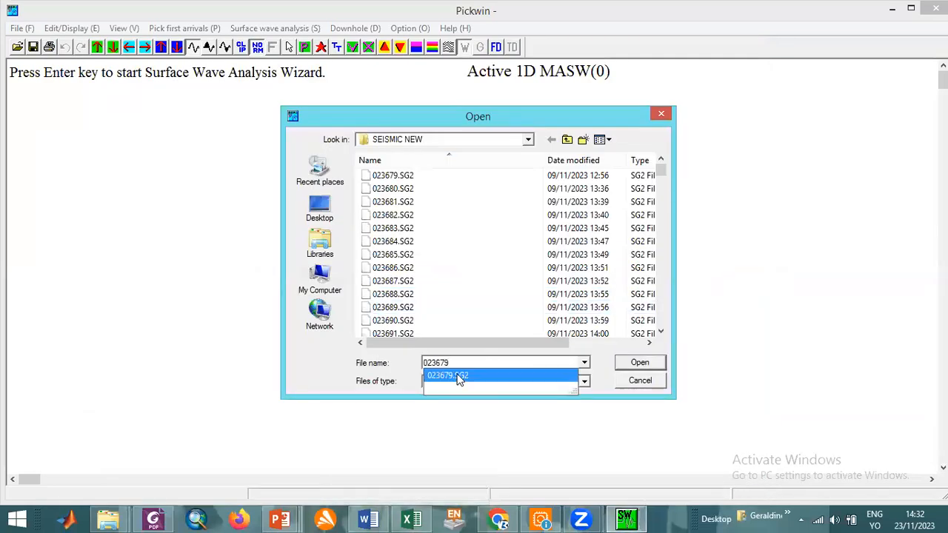
{"action": "left_click", "coordinate": [505, 376]}
{"action": "left_click", "coordinate": [647, 363]}
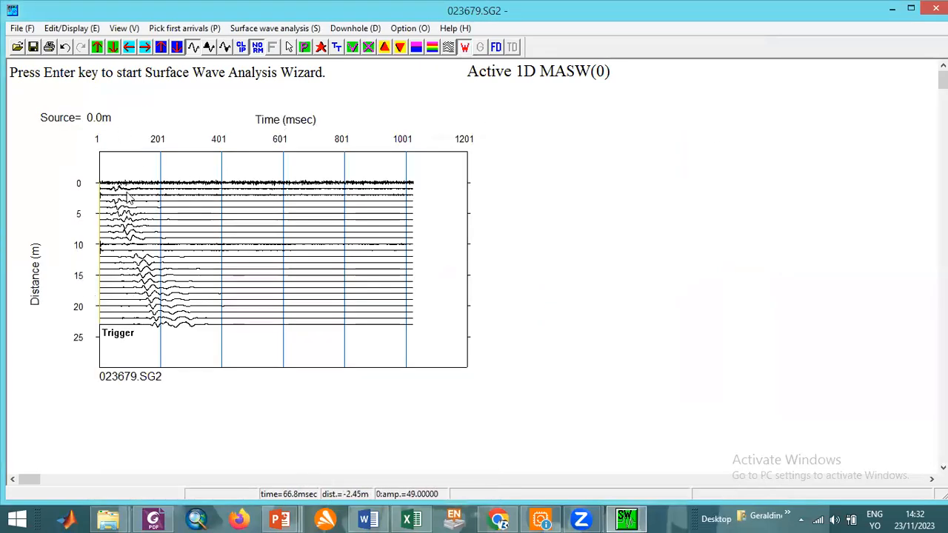
Step: Set the shot coordinate to -5 m in the source/receiver geometry of 023679.SG2 and apply it
{"action": "left_click", "coordinate": [410, 518]}
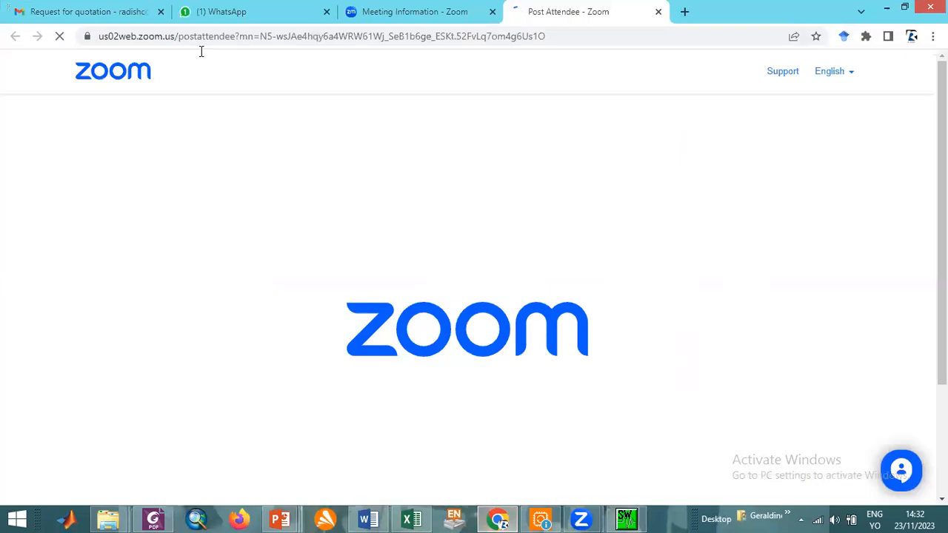
{"action": "left_click", "coordinate": [626, 518]}
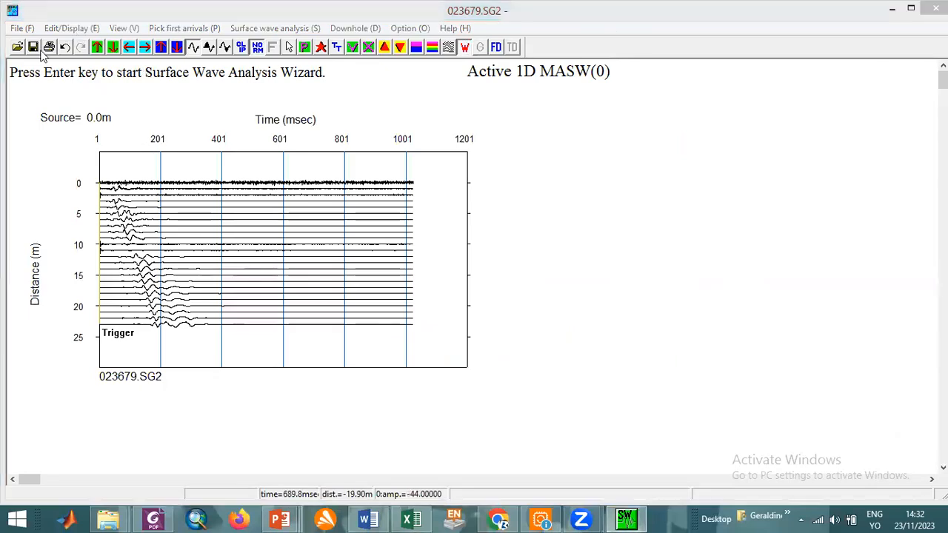
{"action": "left_click", "coordinate": [23, 30]}
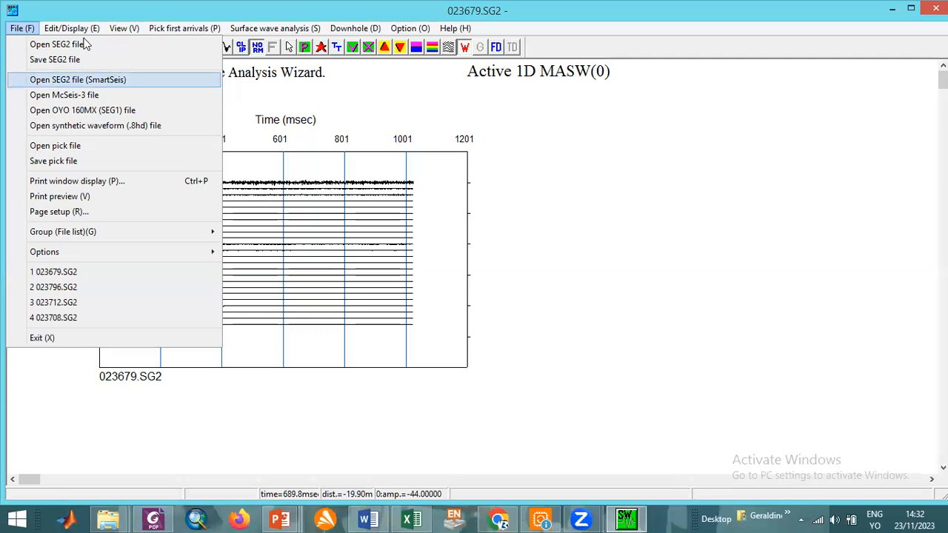
{"action": "left_click", "coordinate": [71, 31]}
{"action": "left_click", "coordinate": [72, 31]}
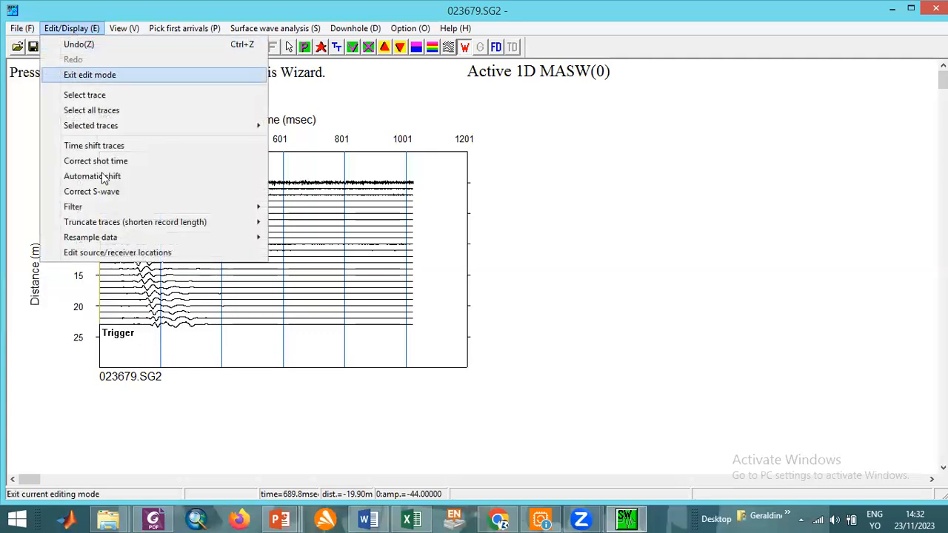
{"action": "left_click", "coordinate": [127, 256]}
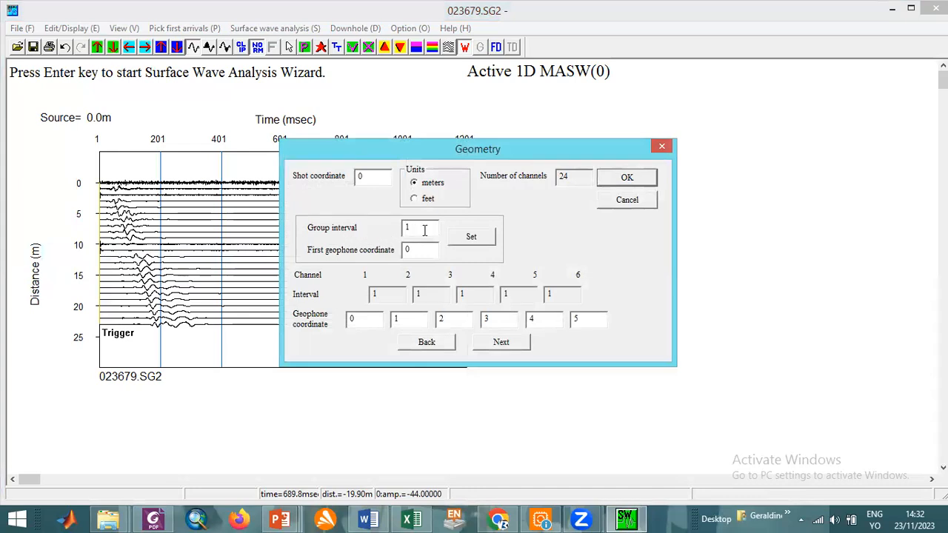
{"action": "left_click_drag", "start_coordinate": [375, 172], "coordinate": [344, 182]}
{"action": "left_click", "coordinate": [478, 239]}
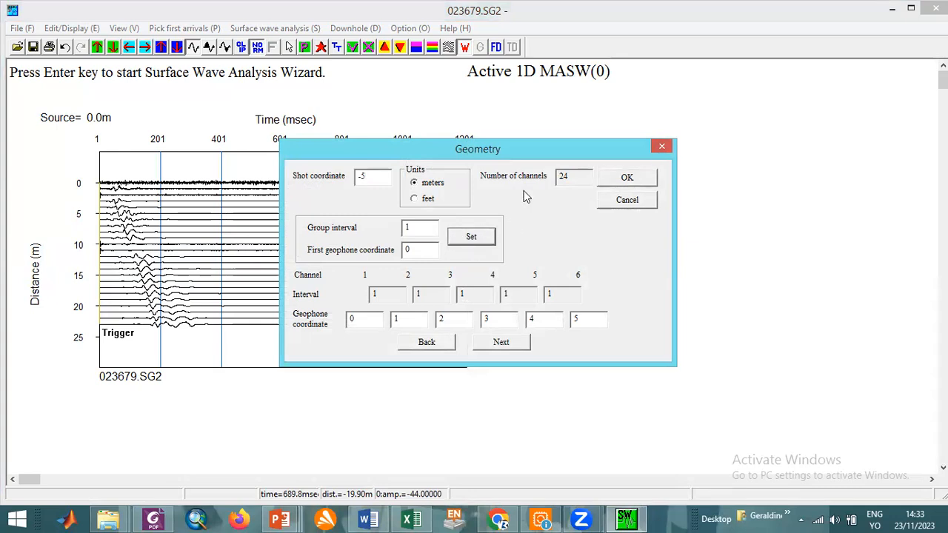
{"action": "left_click", "coordinate": [642, 178]}
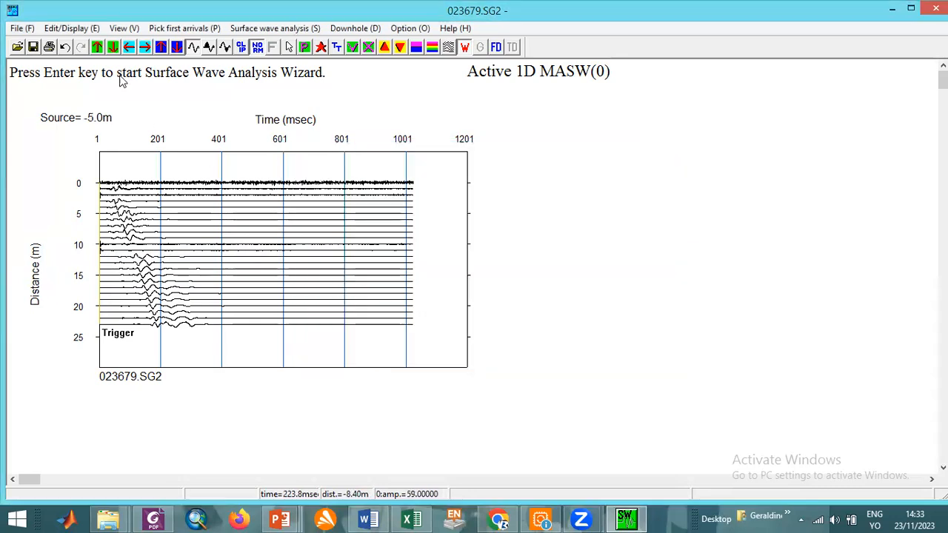
Step: Enlarge the waveform plot's distance and time scales, amplify the traces by three steps and show them with filled peaks
{"action": "left_click", "coordinate": [158, 49]}
{"action": "left_click", "coordinate": [160, 49]}
{"action": "left_click", "coordinate": [177, 47]}
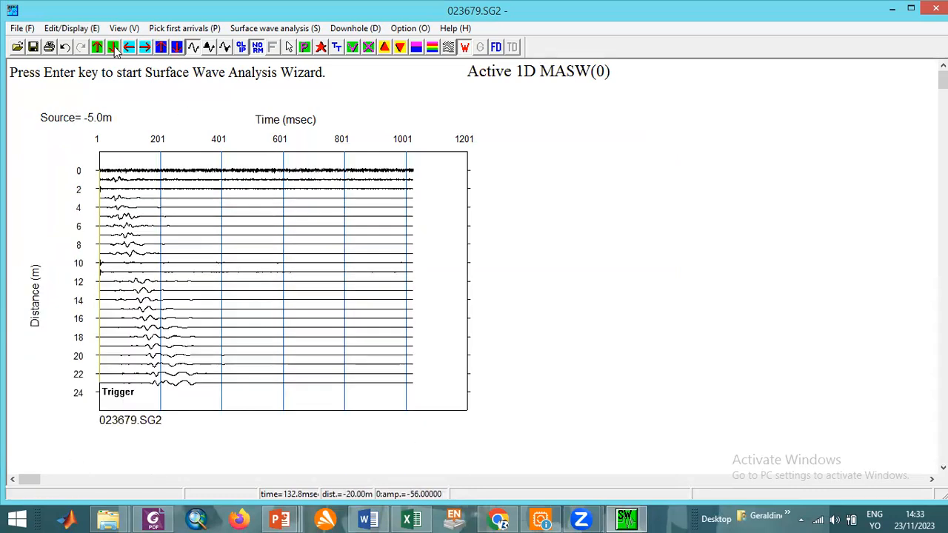
{"action": "left_click", "coordinate": [96, 49]}
{"action": "left_click", "coordinate": [96, 49]}
{"action": "left_click", "coordinate": [96, 49]}
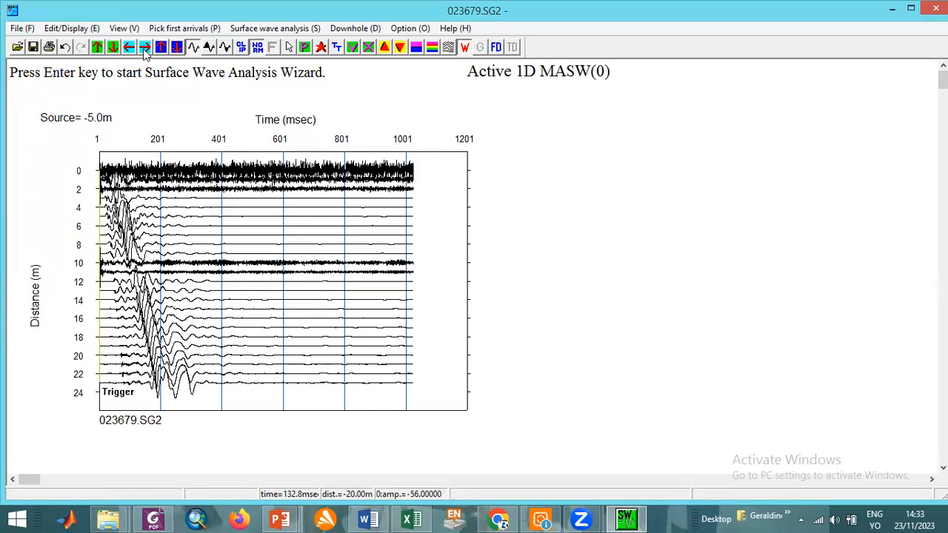
{"action": "left_click", "coordinate": [135, 48]}
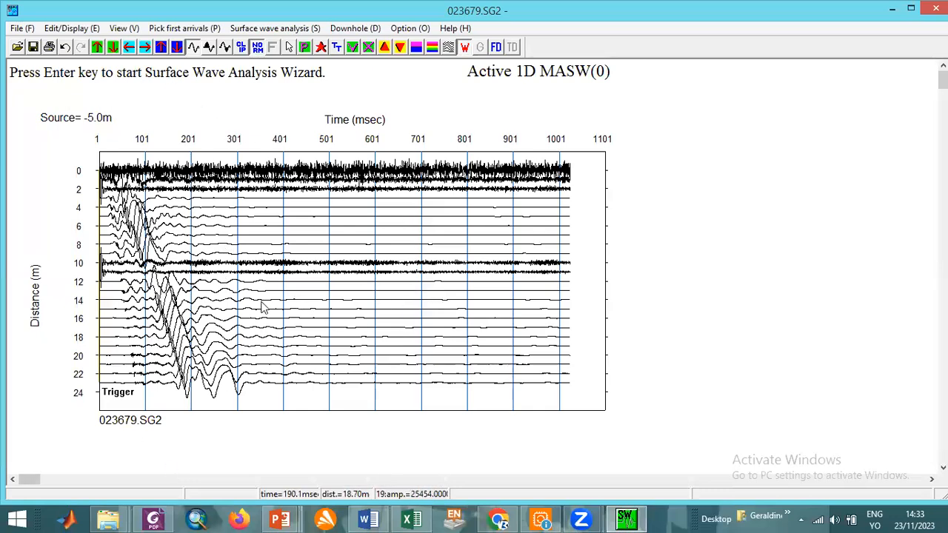
{"action": "left_click", "coordinate": [211, 47]}
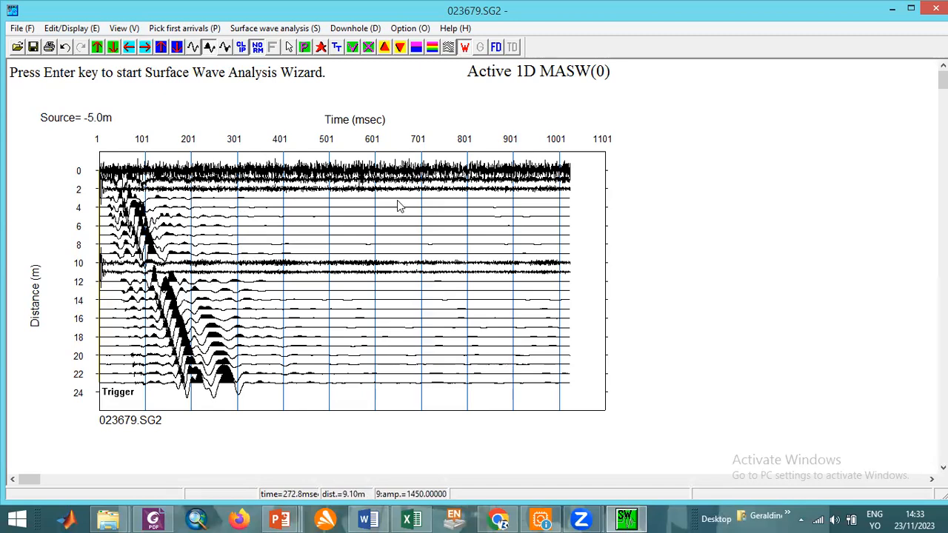
Step: Try the phase velocity-frequency transformation on the shot record with end values of 600 m/sec and 40 Hz
{"action": "left_click", "coordinate": [275, 28]}
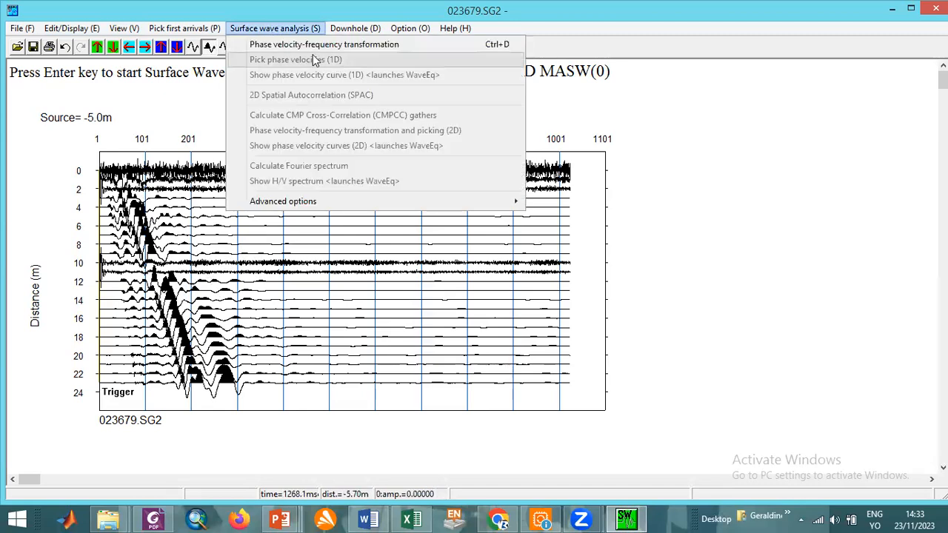
{"action": "left_click", "coordinate": [283, 28]}
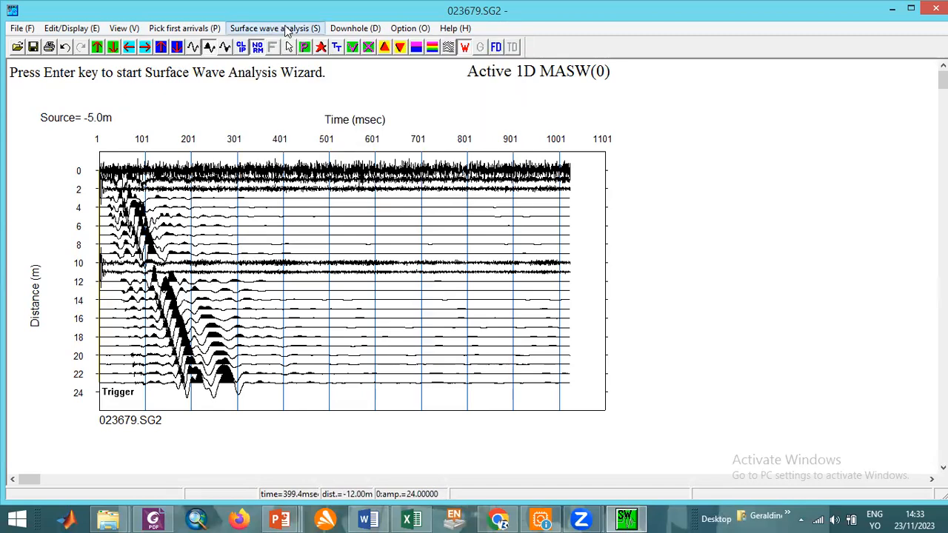
{"action": "left_click", "coordinate": [286, 30]}
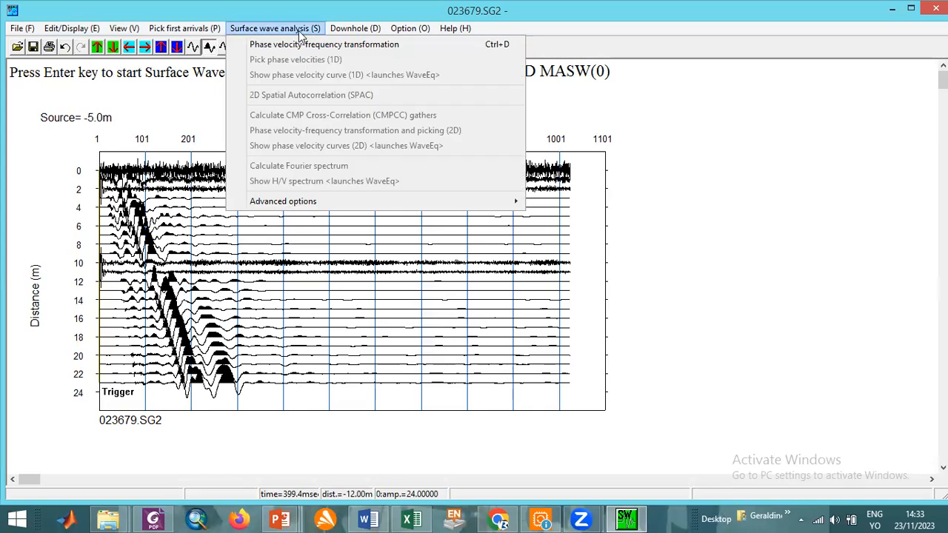
{"action": "left_click", "coordinate": [351, 43]}
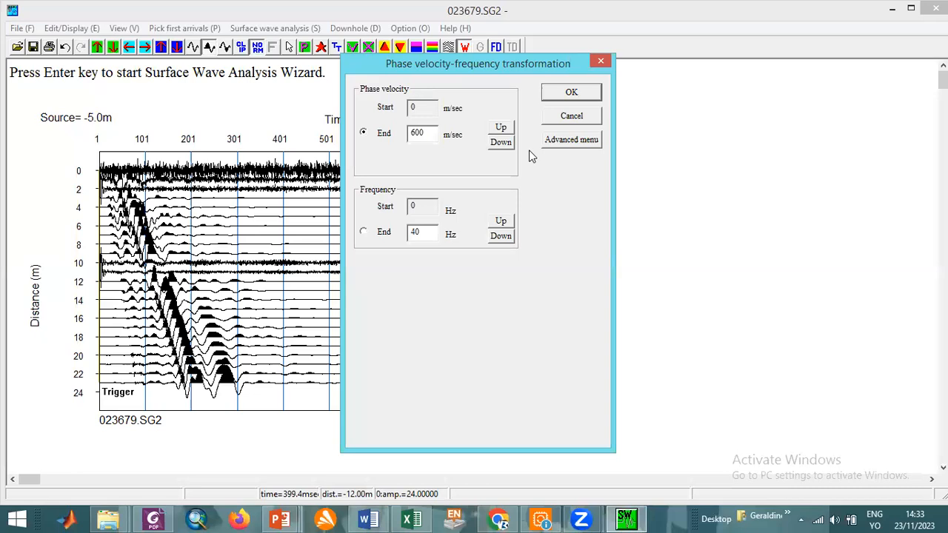
{"action": "left_click_drag", "start_coordinate": [353, 72], "coordinate": [259, 148]}
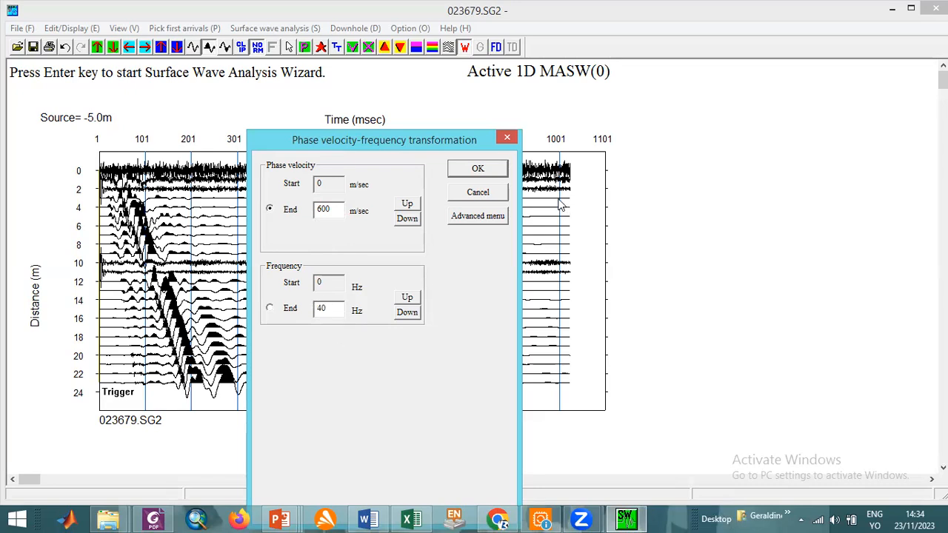
{"action": "left_click", "coordinate": [477, 169]}
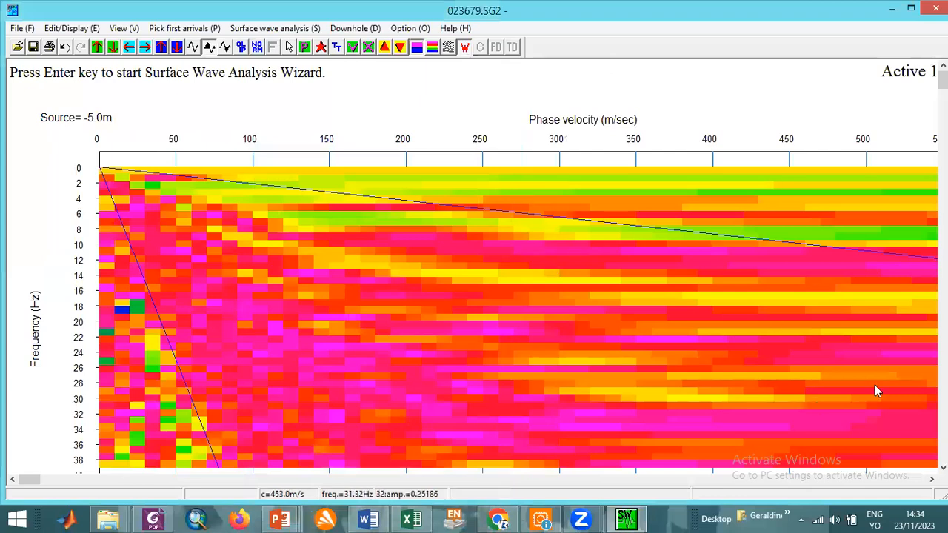
{"action": "mouse_move", "coordinate": [943, 79]}
{"action": "left_mouse_down"}
{"action": "mouse_move", "coordinate": [942, 102]}
{"action": "mouse_move", "coordinate": [942, 79]}
{"action": "left_mouse_up"}
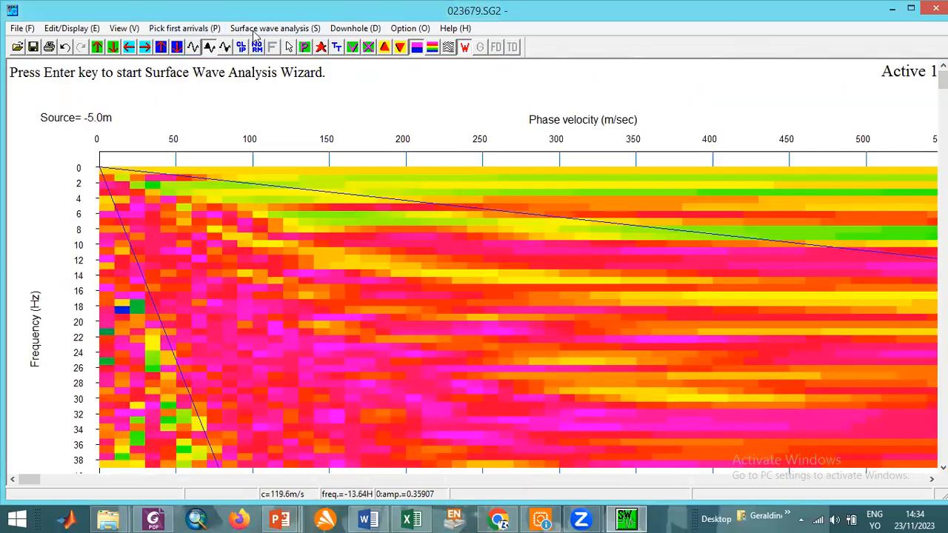
Step: Undo the phase velocity-frequency transformation to return to the shot record's waveforms
{"action": "left_click", "coordinate": [261, 30]}
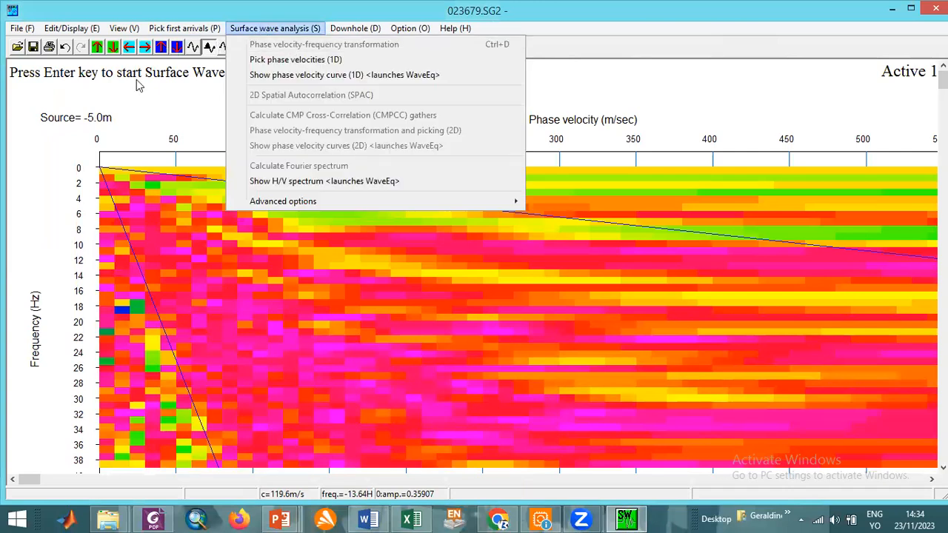
{"action": "left_click", "coordinate": [135, 118]}
{"action": "left_click", "coordinate": [65, 48]}
Step: Run the phase velocity-frequency transformation on the shot record with the direction set to Forward
{"action": "left_click", "coordinate": [273, 30]}
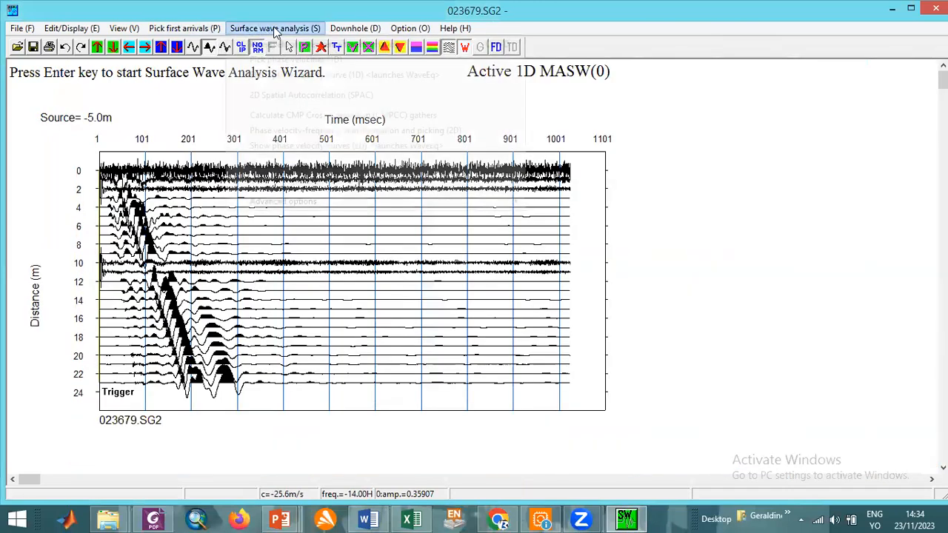
{"action": "left_click", "coordinate": [312, 45]}
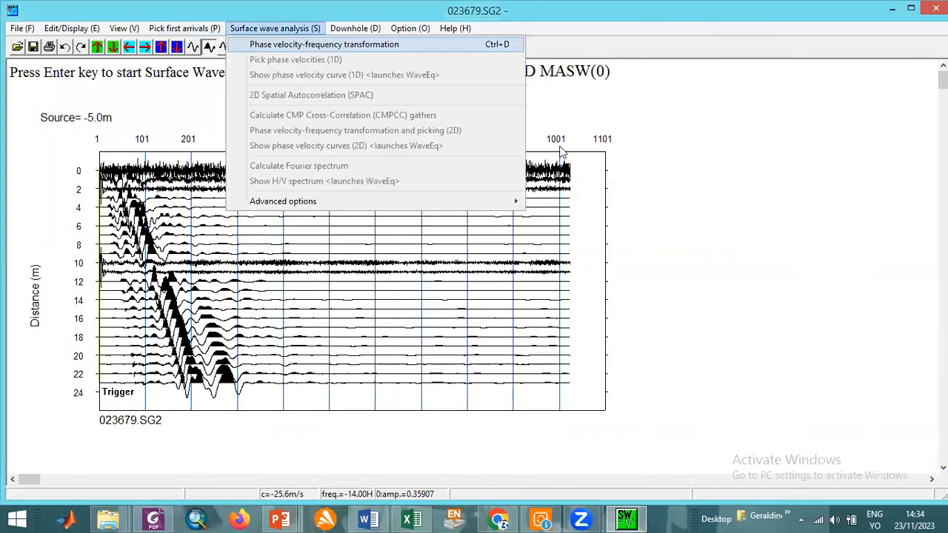
{"action": "left_click", "coordinate": [557, 141]}
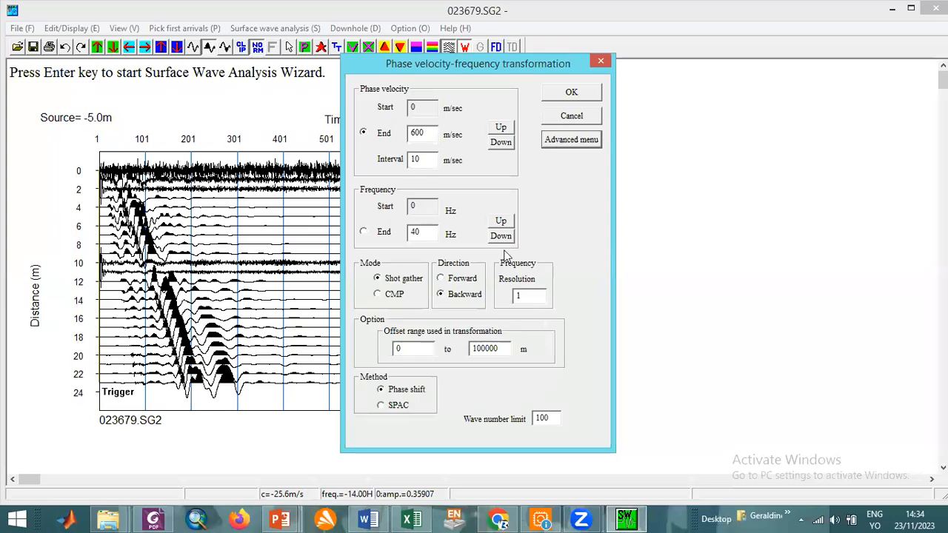
{"action": "left_click", "coordinate": [440, 280]}
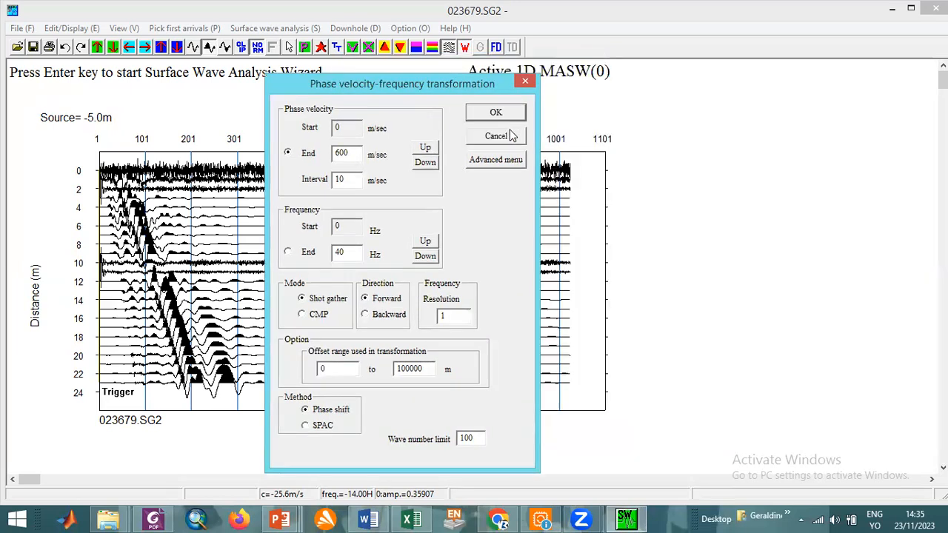
{"action": "left_click", "coordinate": [492, 112]}
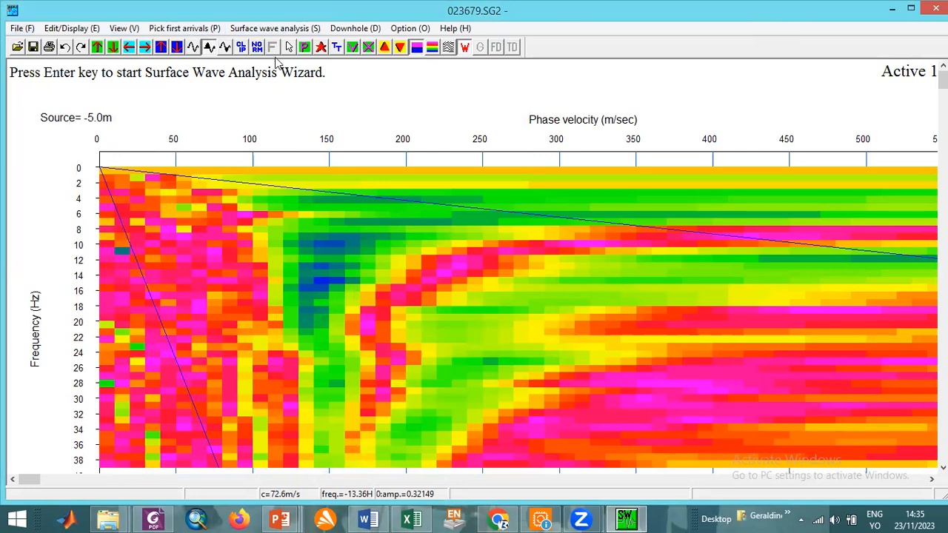
Step: Compress the dispersion image's phase velocity scale by four steps and display the image with smoothly shaded colours
{"action": "left_click", "coordinate": [128, 47]}
{"action": "left_click", "coordinate": [128, 50]}
{"action": "left_click", "coordinate": [128, 50]}
{"action": "left_click", "coordinate": [128, 49]}
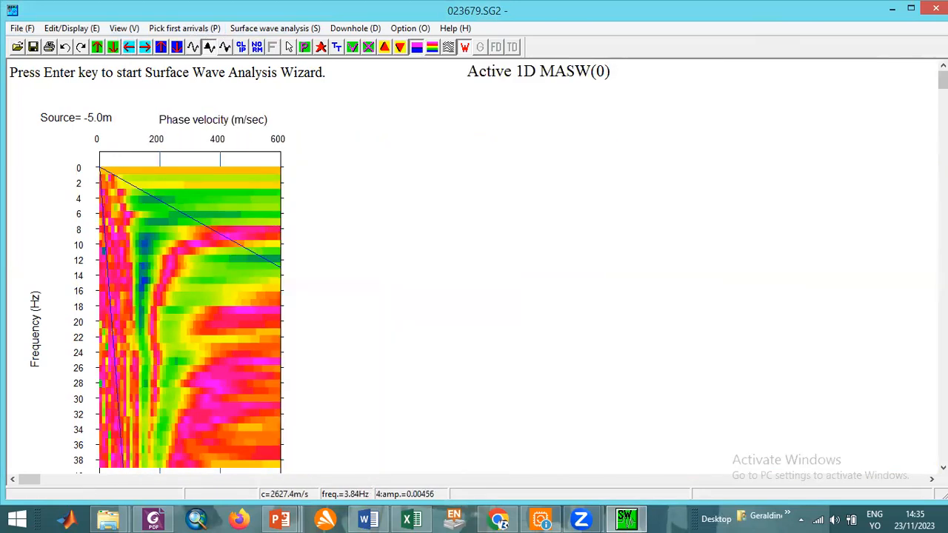
{"action": "left_click", "coordinate": [432, 49]}
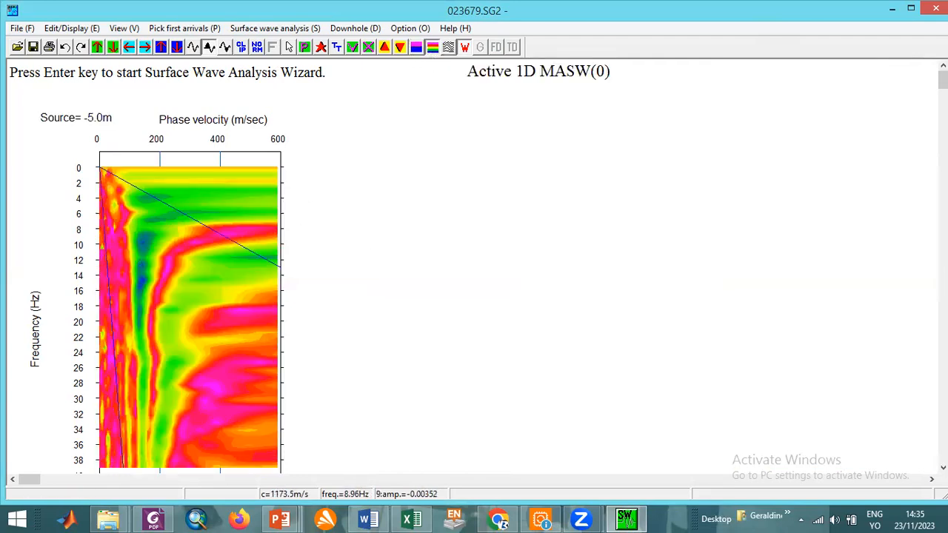
{"action": "left_click_drag", "start_coordinate": [942, 81], "coordinate": [943, 83]}
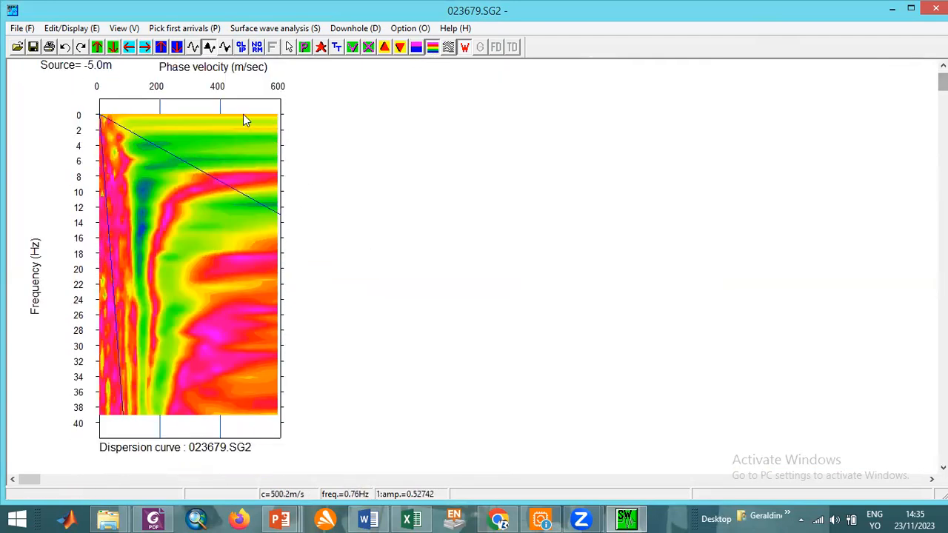
{"action": "left_click_drag", "start_coordinate": [942, 83], "coordinate": [943, 79]}
{"action": "scroll", "coordinate": [474, 267], "scroll_direction": "down", "scroll_amount": 2}
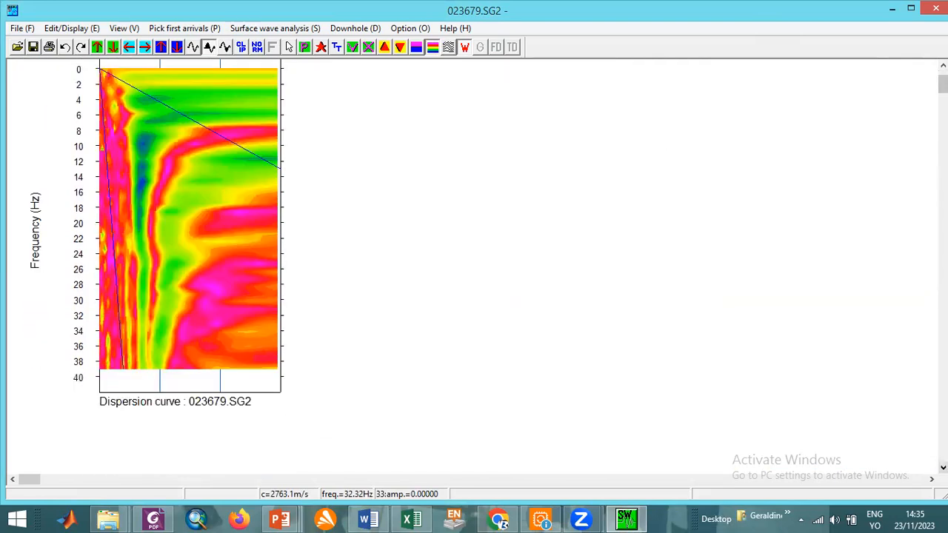
{"action": "scroll", "coordinate": [167, 133], "scroll_direction": "up", "scroll_amount": 2}
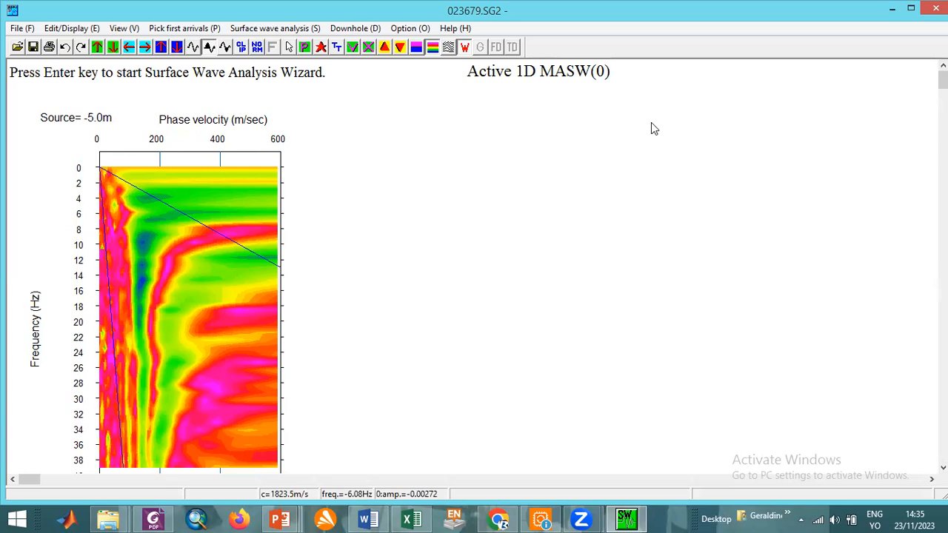
{"action": "mouse_move", "coordinate": [459, 157]}
{"action": "left_mouse_down"}
{"action": "mouse_move", "coordinate": [473, 250]}
{"action": "mouse_move", "coordinate": [680, 273]}
{"action": "left_mouse_up"}
{"action": "mouse_move", "coordinate": [475, 157]}
{"action": "left_mouse_down"}
{"action": "mouse_move", "coordinate": [509, 219]}
{"action": "mouse_move", "coordinate": [581, 247]}
{"action": "mouse_move", "coordinate": [678, 255]}
{"action": "left_mouse_up"}
{"action": "mouse_move", "coordinate": [408, 196]}
{"action": "left_mouse_down"}
{"action": "mouse_move", "coordinate": [427, 218]}
{"action": "mouse_move", "coordinate": [431, 194]}
{"action": "mouse_move", "coordinate": [447, 201]}
{"action": "mouse_move", "coordinate": [467, 241]}
{"action": "left_mouse_up"}
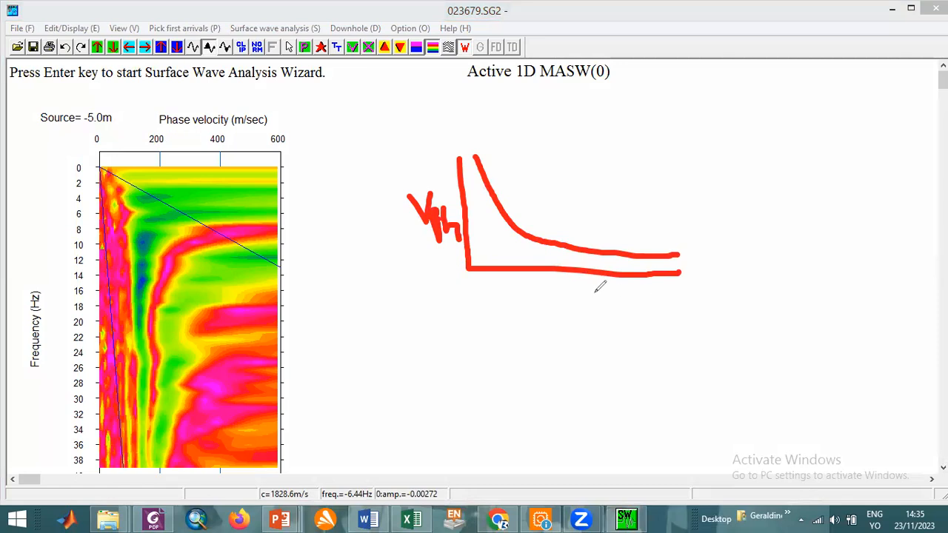
{"action": "mouse_move", "coordinate": [604, 289]}
{"action": "left_mouse_down"}
{"action": "mouse_move", "coordinate": [596, 330]}
{"action": "mouse_move", "coordinate": [641, 307]}
{"action": "left_mouse_up"}
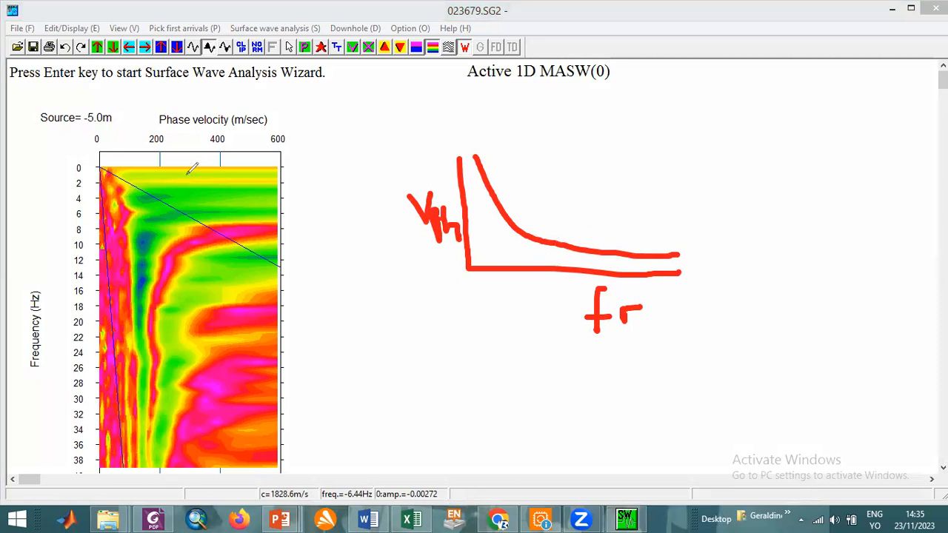
{"action": "left_click_drag", "start_coordinate": [185, 175], "coordinate": [252, 159]}
{"action": "left_click_drag", "start_coordinate": [585, 160], "coordinate": [642, 161]}
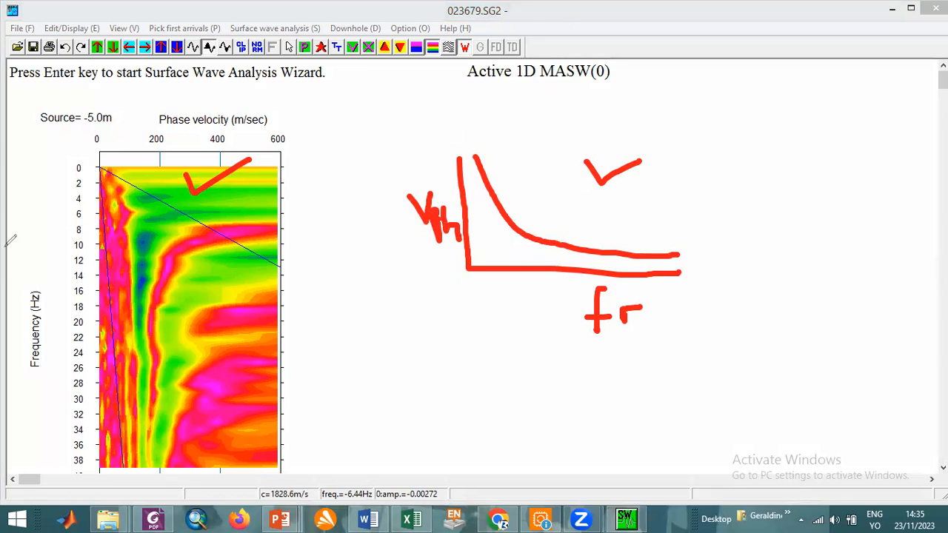
{"action": "mouse_move", "coordinate": [496, 127]}
{"action": "left_mouse_down"}
{"action": "mouse_move", "coordinate": [736, 175]}
{"action": "mouse_move", "coordinate": [493, 133]}
{"action": "mouse_move", "coordinate": [460, 145]}
{"action": "left_mouse_up"}
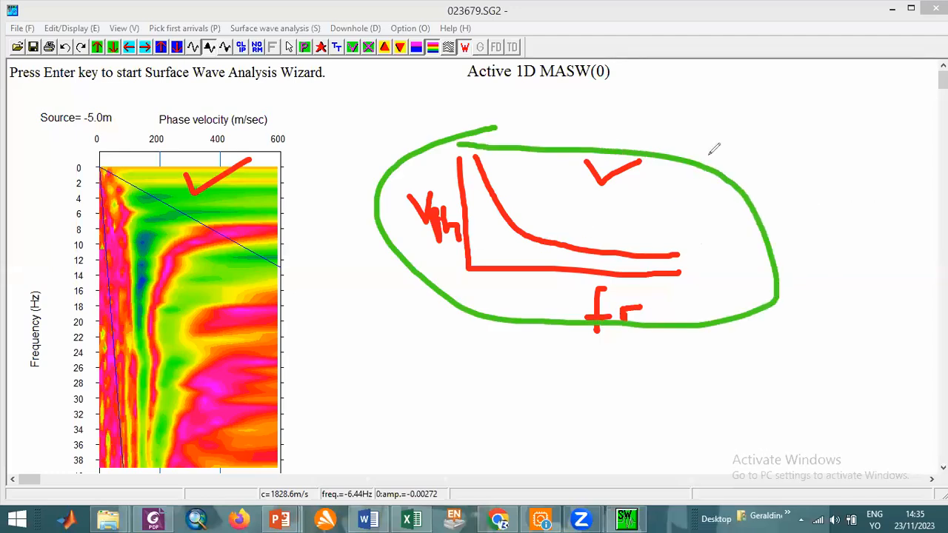
{"action": "mouse_move", "coordinate": [900, 149]}
{"action": "left_mouse_down"}
{"action": "mouse_move", "coordinate": [825, 157]}
{"action": "mouse_move", "coordinate": [804, 178]}
{"action": "left_mouse_up"}
{"action": "left_click_drag", "start_coordinate": [810, 230], "coordinate": [806, 325]}
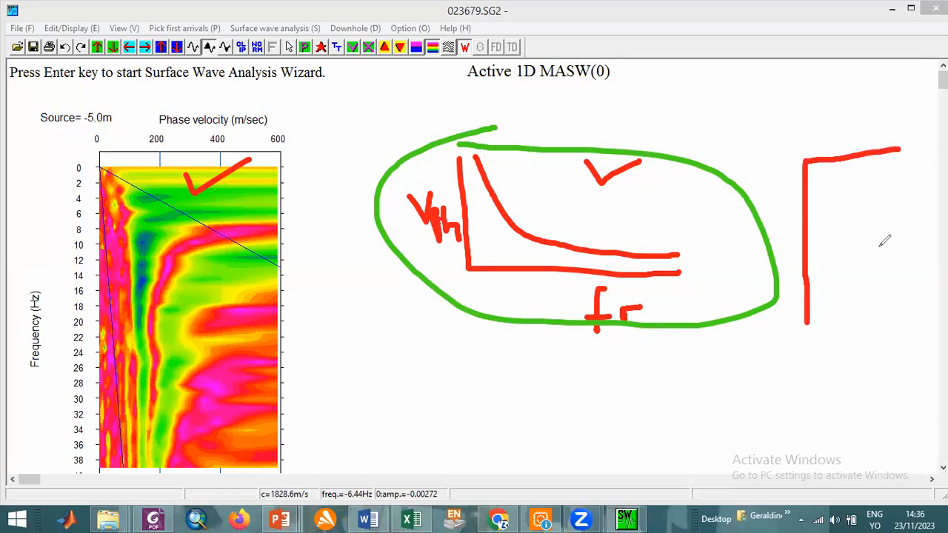
{"action": "mouse_move", "coordinate": [905, 172]}
{"action": "left_mouse_down"}
{"action": "mouse_move", "coordinate": [863, 190]}
{"action": "mouse_move", "coordinate": [831, 258]}
{"action": "mouse_move", "coordinate": [822, 330]}
{"action": "left_mouse_up"}
{"action": "mouse_move", "coordinate": [814, 280]}
{"action": "left_mouse_down"}
{"action": "mouse_move", "coordinate": [777, 380]}
{"action": "mouse_move", "coordinate": [275, 331]}
{"action": "mouse_move", "coordinate": [305, 352]}
{"action": "left_mouse_up"}
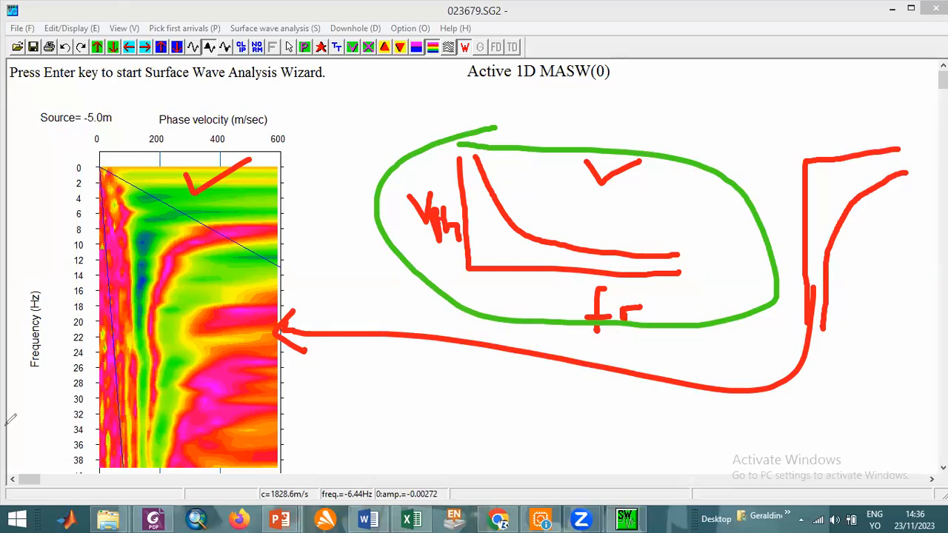
{"action": "left_click", "coordinate": [100, 400]}
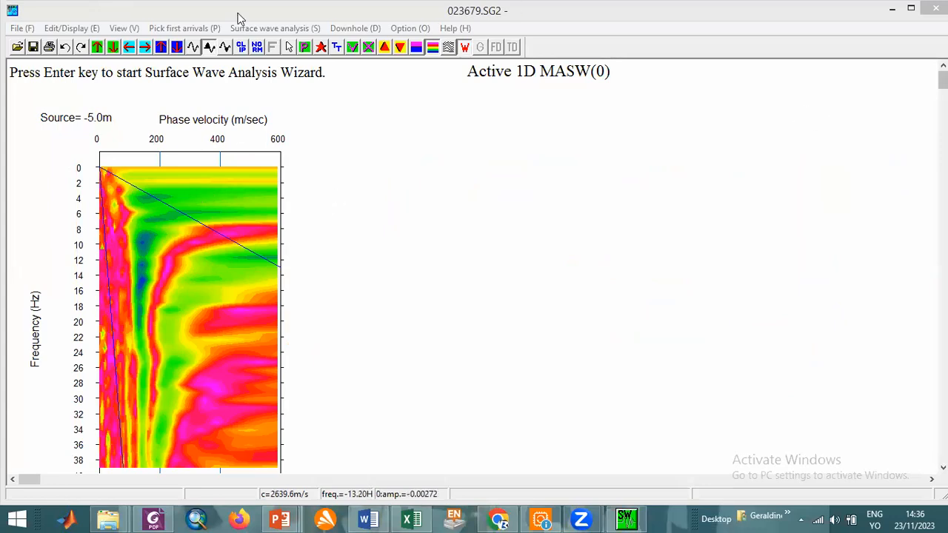
Step: Compress the dispersion image's frequency scale by one step so the whole image fits in the view
{"action": "left_click_drag", "start_coordinate": [942, 81], "coordinate": [942, 83]}
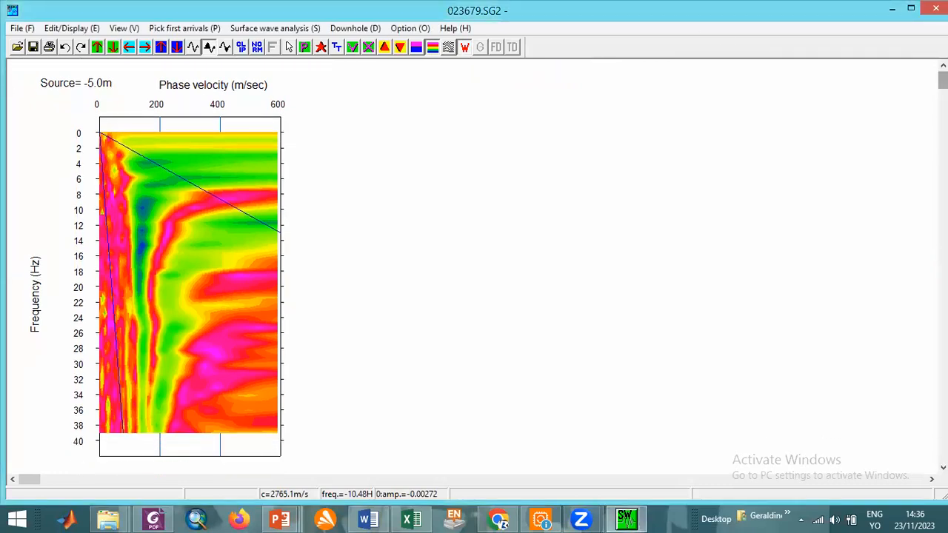
{"action": "left_click", "coordinate": [178, 48]}
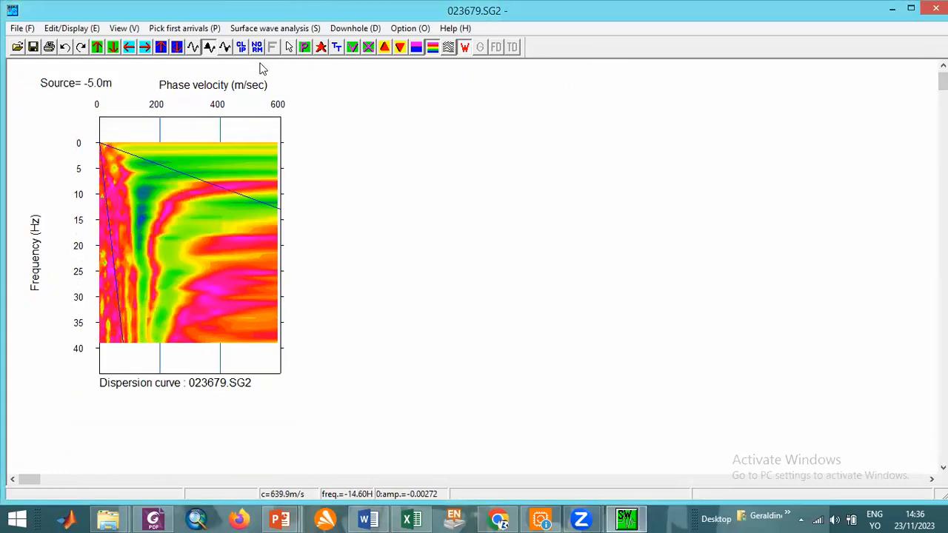
{"action": "left_click_drag", "start_coordinate": [942, 82], "coordinate": [943, 78]}
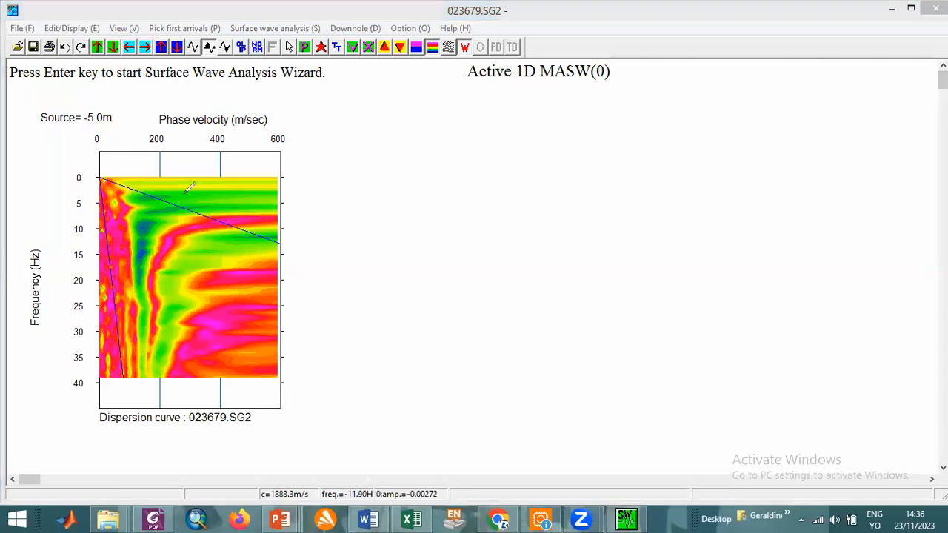
{"action": "mouse_move", "coordinate": [180, 196]}
{"action": "left_mouse_down"}
{"action": "mouse_move", "coordinate": [152, 223]}
{"action": "mouse_move", "coordinate": [145, 363]}
{"action": "left_mouse_up"}
{"action": "mouse_move", "coordinate": [224, 239]}
{"action": "left_mouse_down"}
{"action": "mouse_move", "coordinate": [198, 258]}
{"action": "mouse_move", "coordinate": [158, 372]}
{"action": "left_mouse_up"}
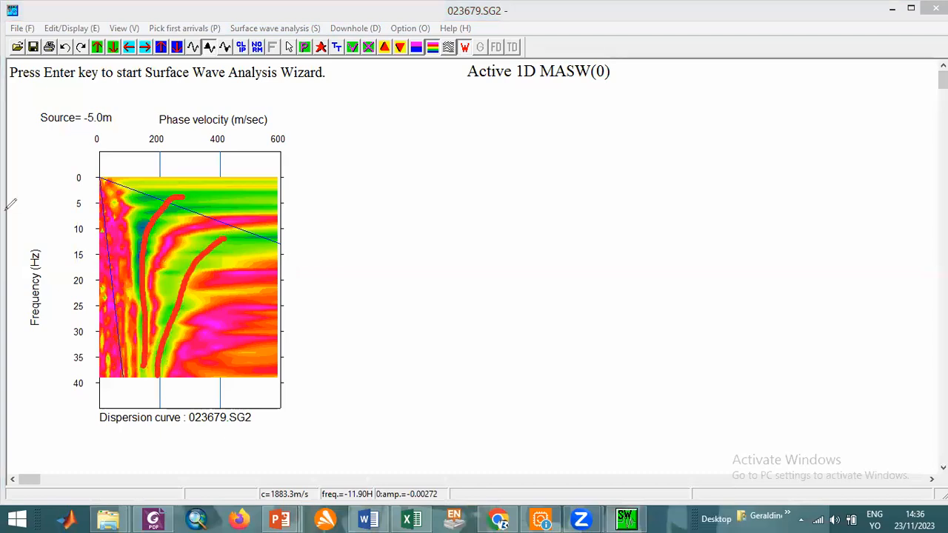
{"action": "key", "text": "ctrl+z"}
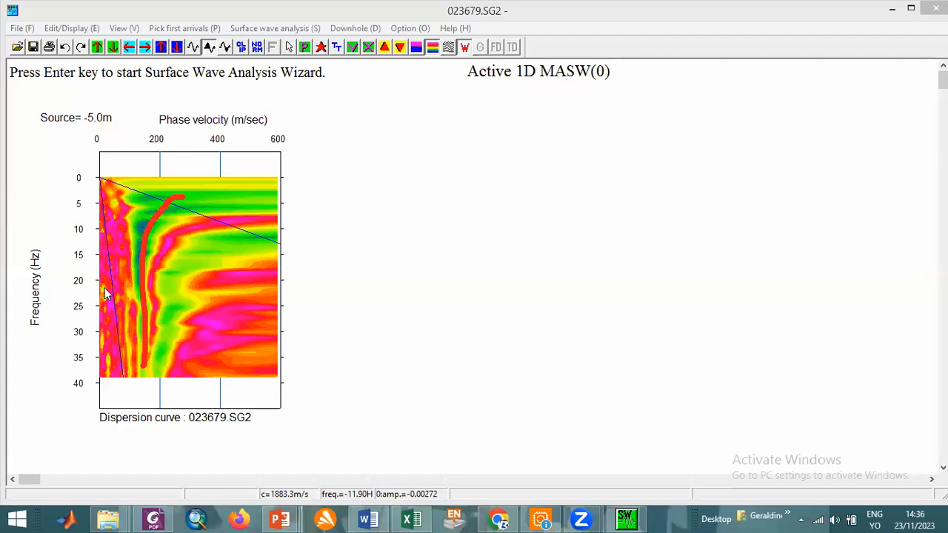
{"action": "mouse_move", "coordinate": [227, 228]}
{"action": "left_mouse_down"}
{"action": "mouse_move", "coordinate": [201, 249]}
{"action": "mouse_move", "coordinate": [166, 364]}
{"action": "left_mouse_up"}
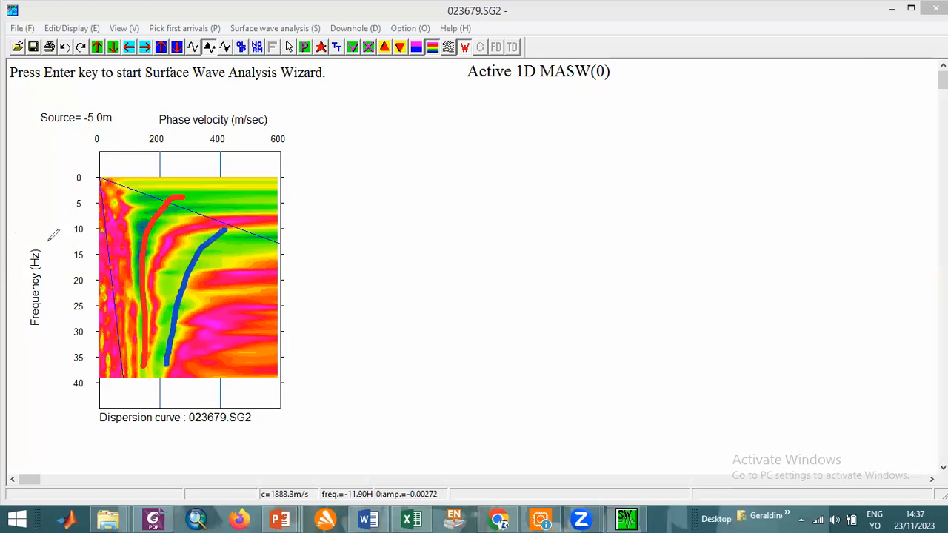
{"action": "key", "text": "ctrl+z"}
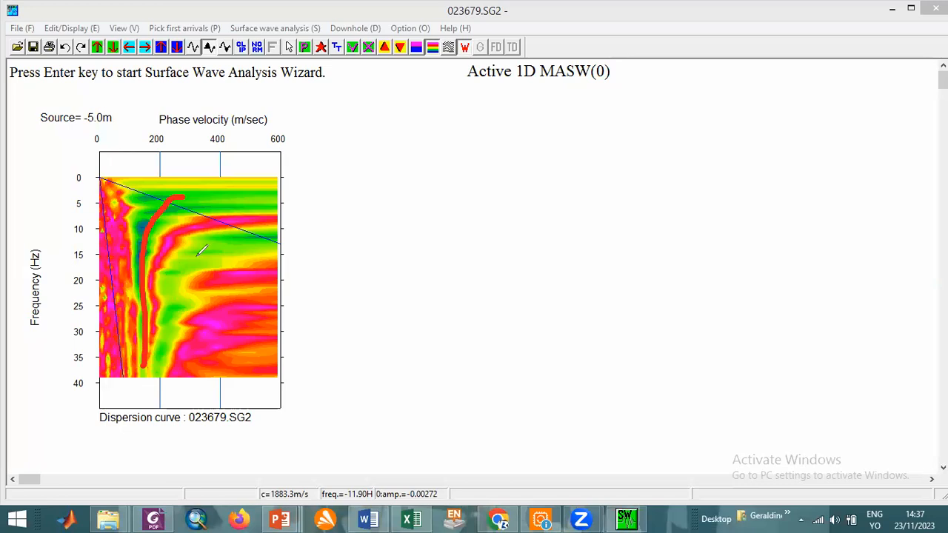
{"action": "left_click_drag", "start_coordinate": [214, 237], "coordinate": [162, 373]}
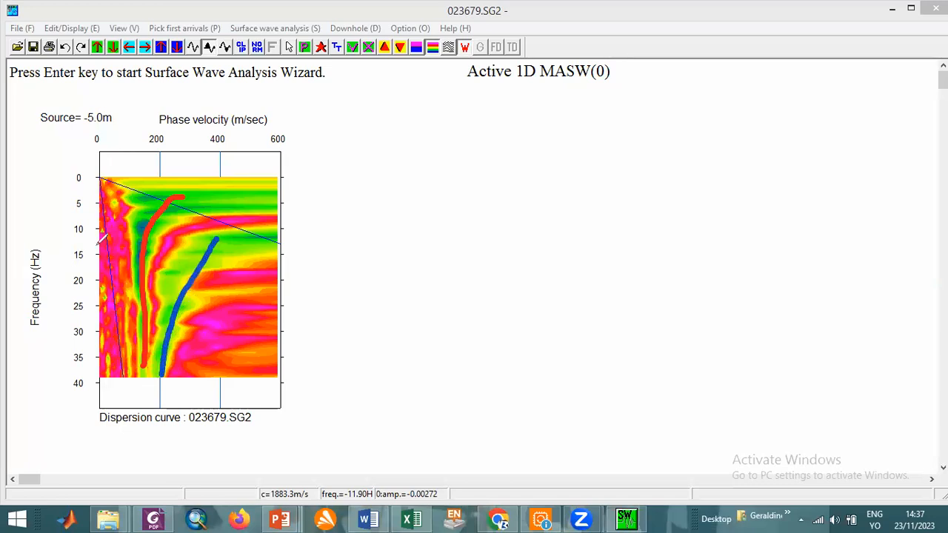
{"action": "key", "text": "ctrl+z"}
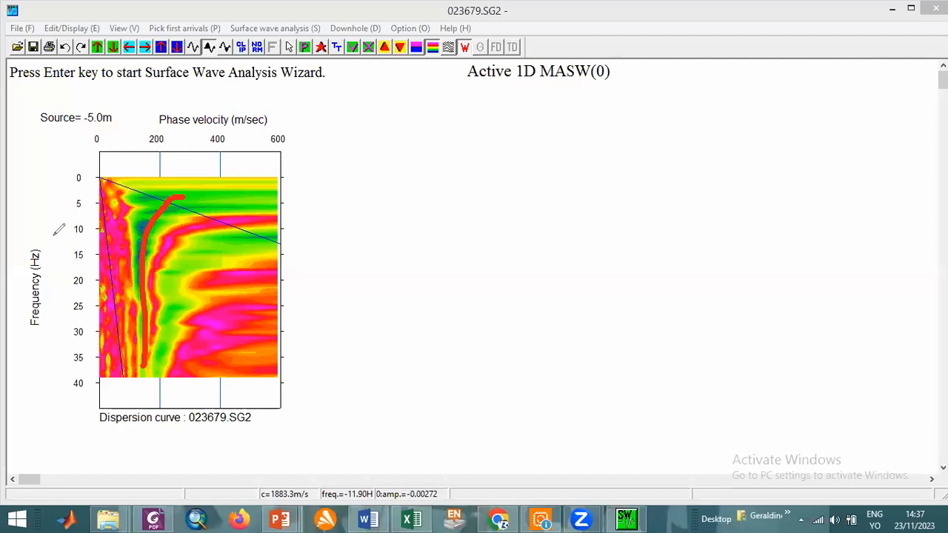
{"action": "key", "text": "ctrl+z"}
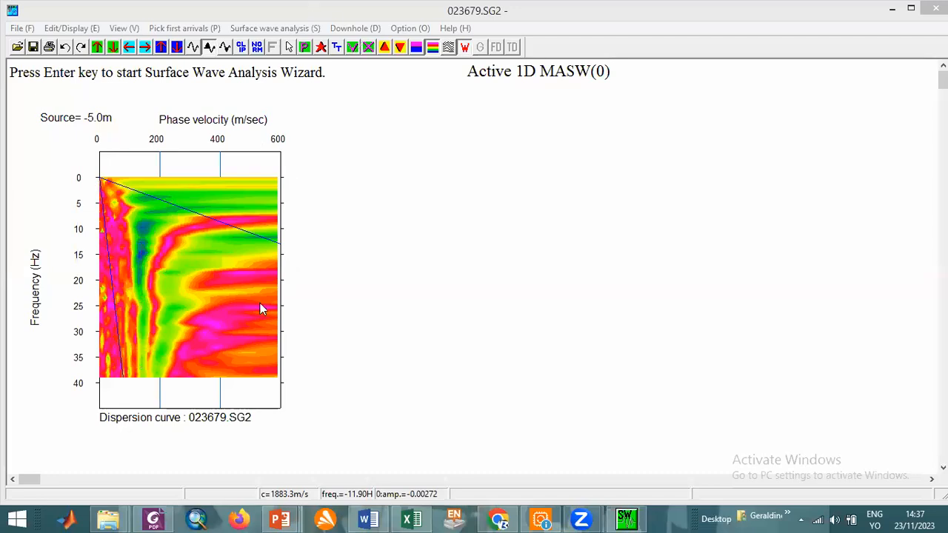
Step: Pick the 1D phase velocities automatically with a minimum frequency of 5 Hz and a maximum of 40 Hz
{"action": "left_click", "coordinate": [274, 28]}
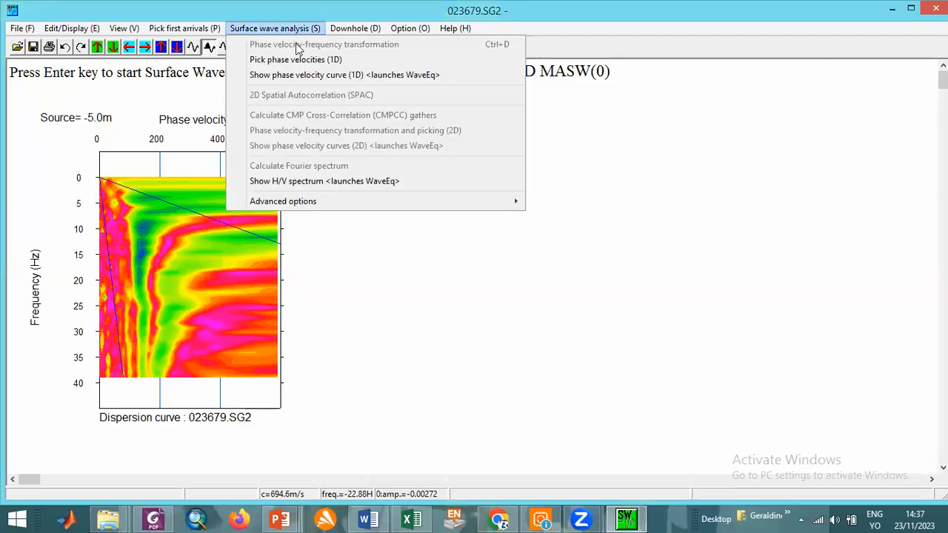
{"action": "left_click", "coordinate": [296, 60]}
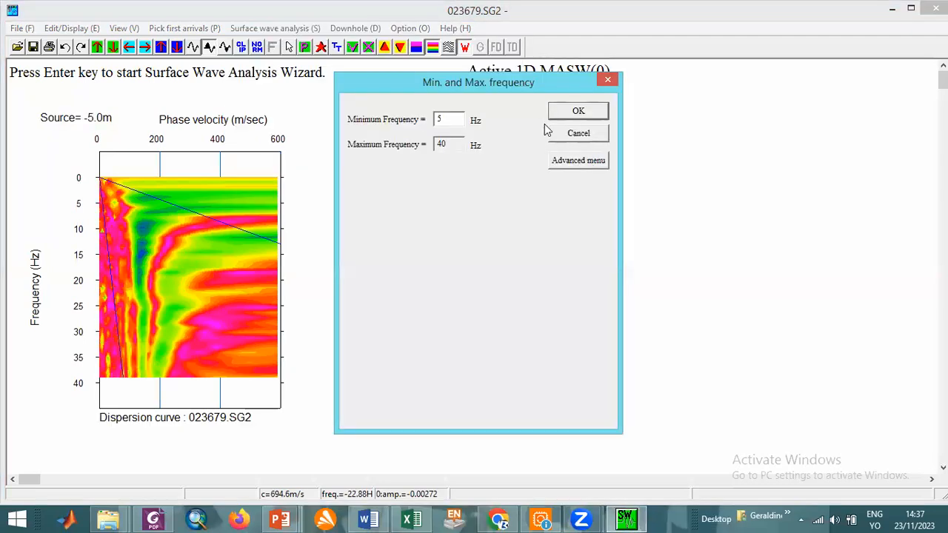
{"action": "left_click_drag", "start_coordinate": [528, 84], "coordinate": [516, 186]}
{"action": "left_click", "coordinate": [566, 213]}
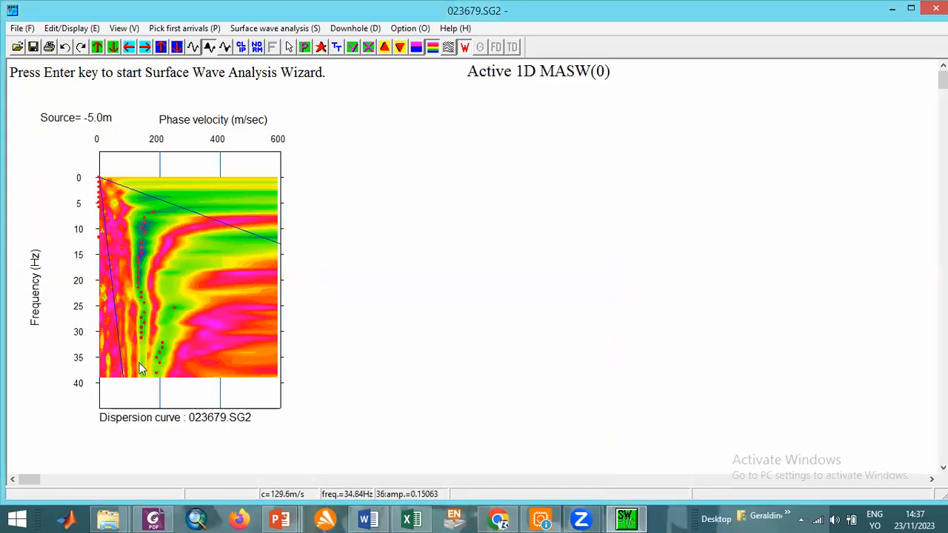
Step: Move the stray picks onto the fundamental-mode trend, about 140 m/sec at high frequencies and rising to about 200 m/sec near 2 Hz
{"action": "left_click", "coordinate": [143, 308]}
{"action": "left_click", "coordinate": [142, 333]}
{"action": "left_click", "coordinate": [141, 353]}
{"action": "left_click", "coordinate": [141, 366]}
{"action": "left_click", "coordinate": [141, 377]}
{"action": "left_click", "coordinate": [141, 233]}
{"action": "left_click", "coordinate": [147, 213]}
{"action": "left_click", "coordinate": [151, 198]}
{"action": "left_click", "coordinate": [157, 190]}
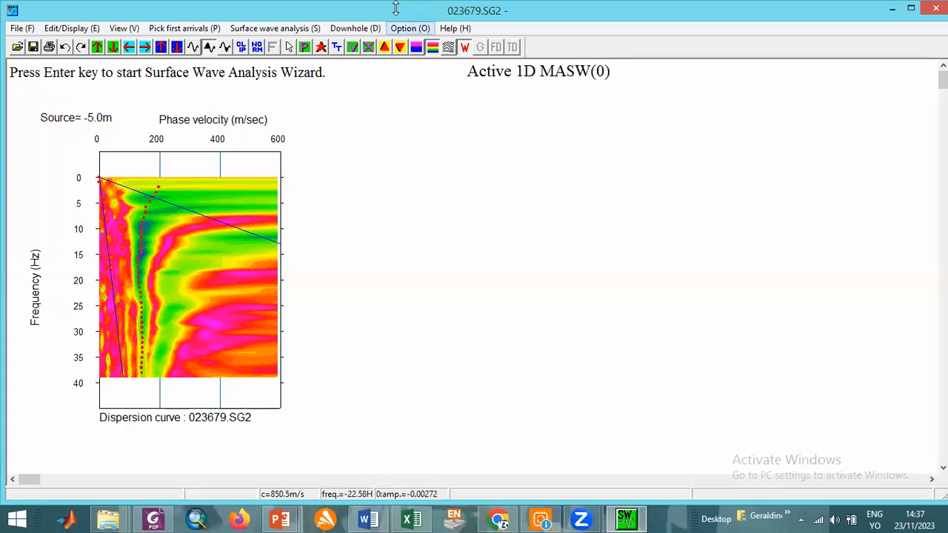
{"action": "left_click", "coordinate": [297, 28]}
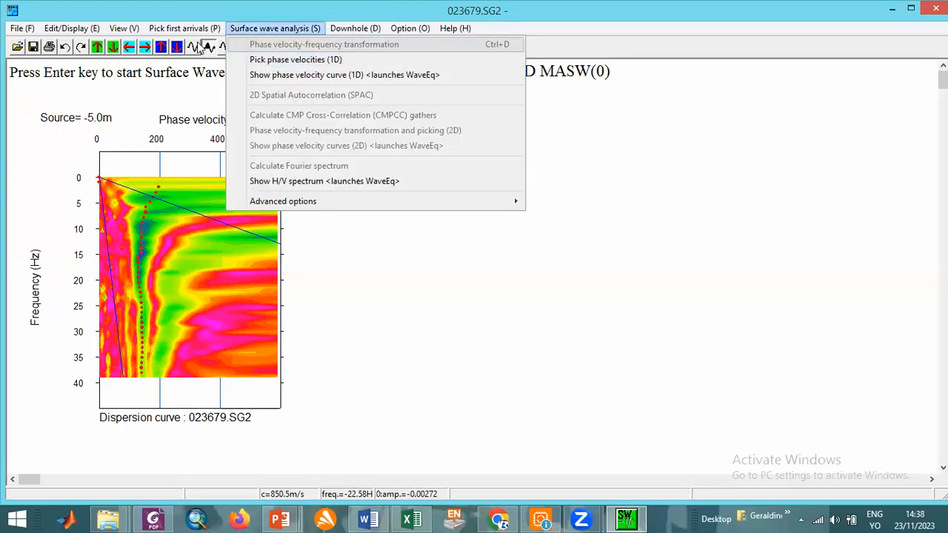
{"action": "left_click", "coordinate": [687, 128]}
{"action": "mouse_move", "coordinate": [139, 377]}
{"action": "left_mouse_down"}
{"action": "mouse_move", "coordinate": [161, 209]}
{"action": "mouse_move", "coordinate": [220, 190]}
{"action": "left_mouse_up"}
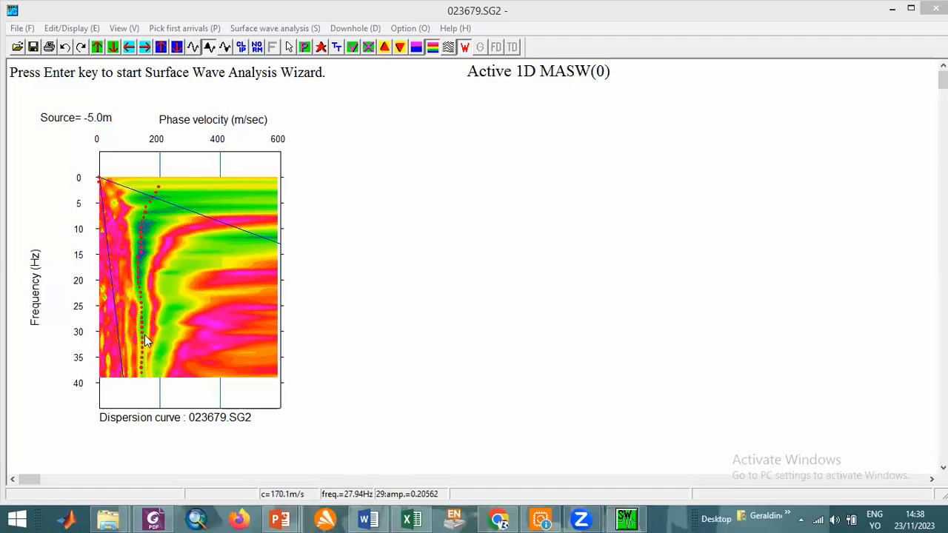
Step: Show the picked 1D phase velocity curve of 023679.SG2 in WaveEq
{"action": "left_click", "coordinate": [300, 28]}
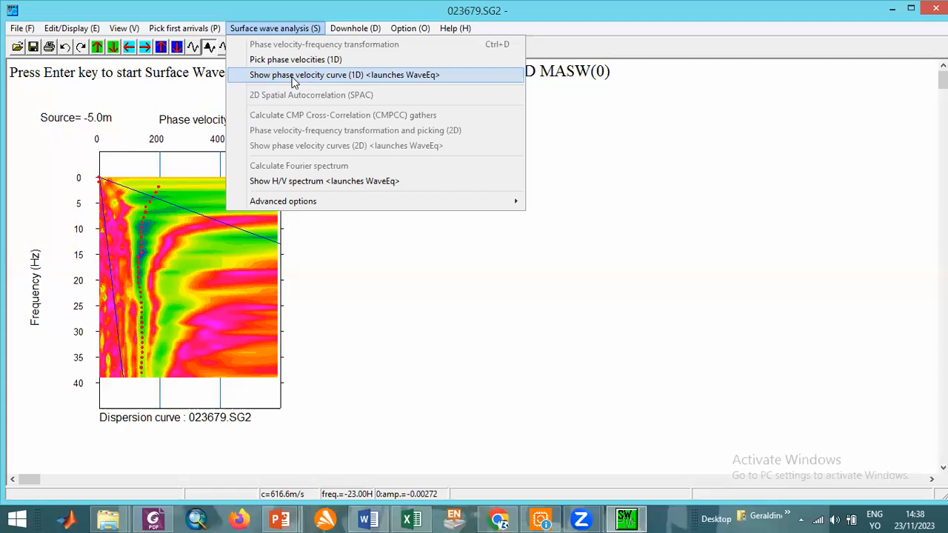
{"action": "left_click", "coordinate": [372, 77]}
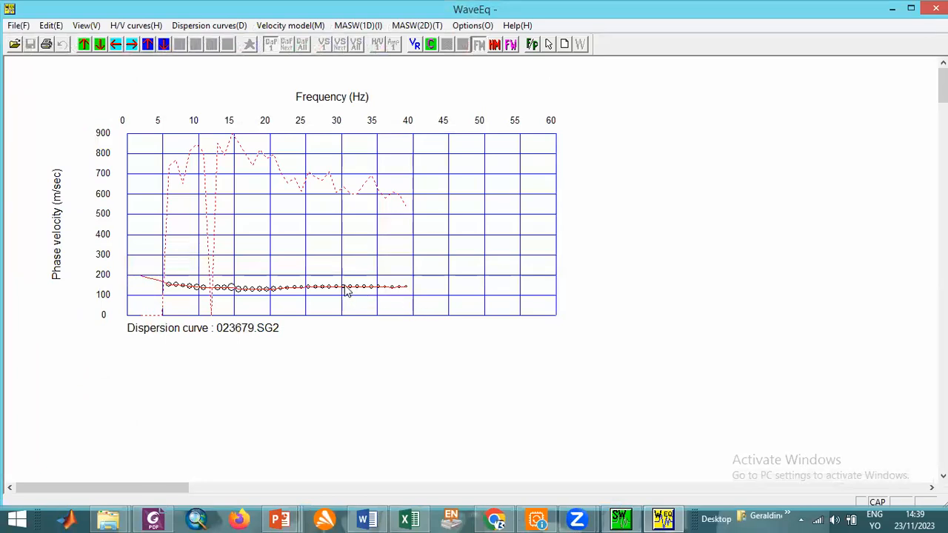
Step: Generate the initial S-wave velocity model for 1D MASW and switch the display back to the dispersion curve
{"action": "left_click", "coordinate": [209, 25]}
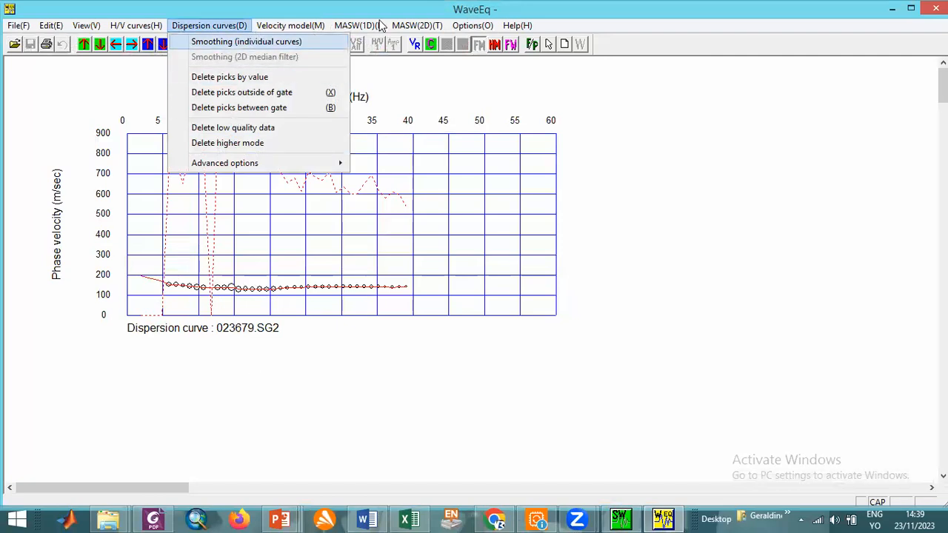
{"action": "mouse_move", "coordinate": [382, 25]}
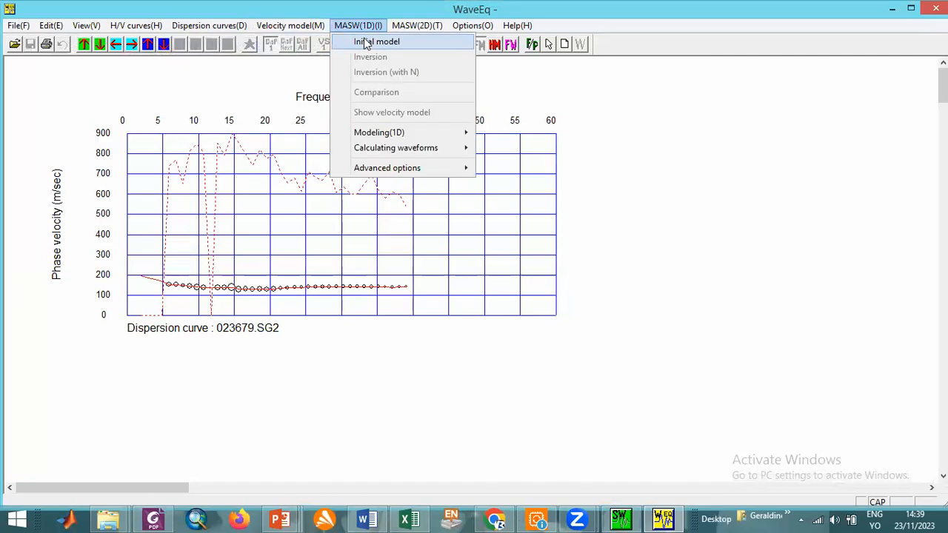
{"action": "left_click", "coordinate": [364, 42]}
{"action": "left_click", "coordinate": [561, 228]}
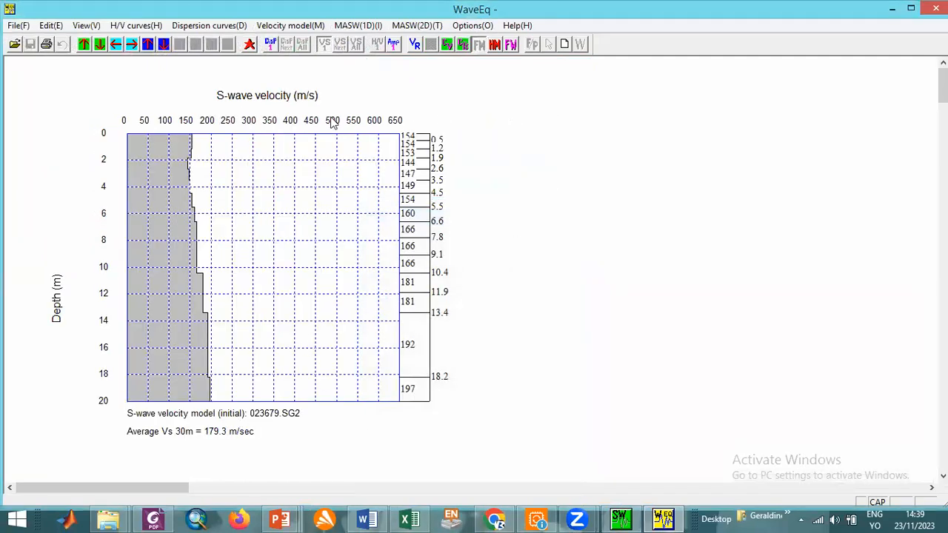
{"action": "left_click", "coordinate": [362, 26]}
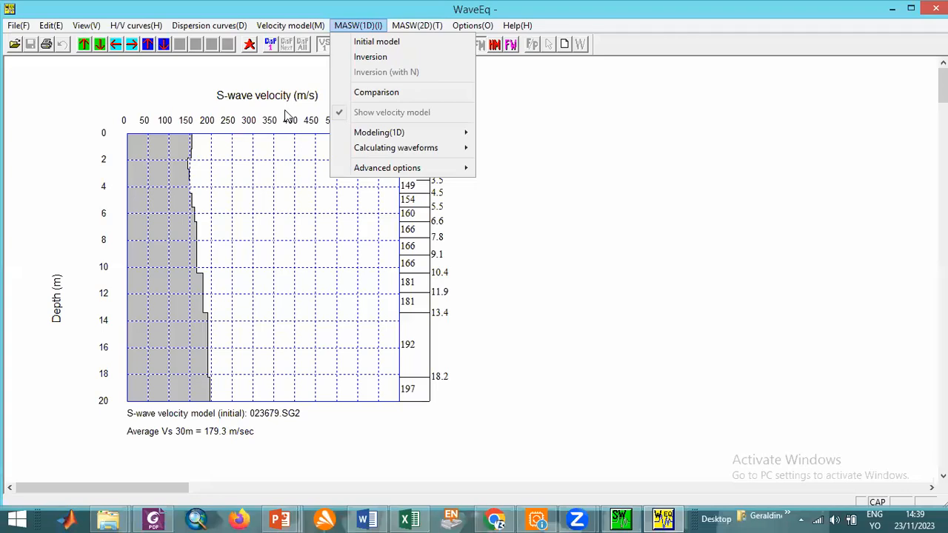
{"action": "left_click", "coordinate": [285, 27]}
{"action": "left_click", "coordinate": [271, 45]}
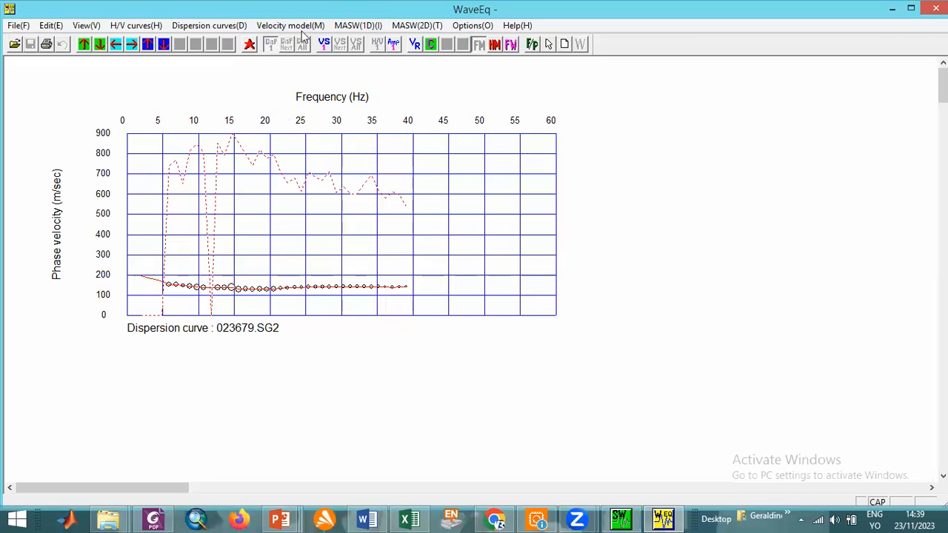
Step: Build the initial S-wave velocity model from the dispersion curve with a depth of 15 m and 15 layers
{"action": "left_click", "coordinate": [366, 26]}
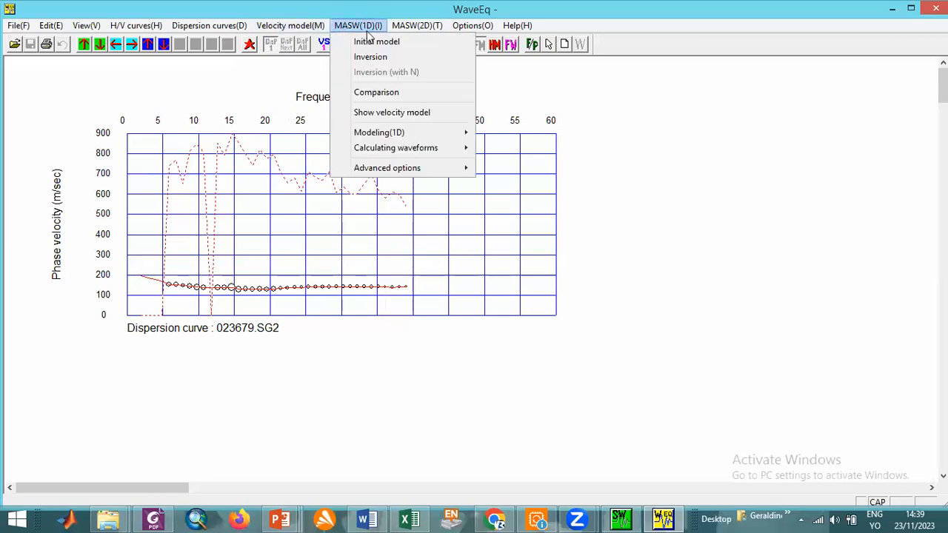
{"action": "left_click", "coordinate": [376, 42]}
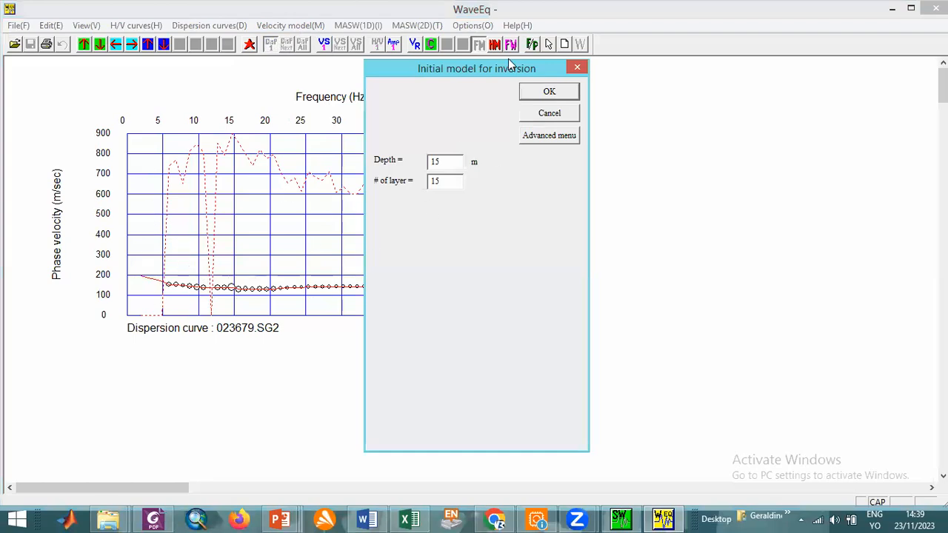
{"action": "left_click", "coordinate": [548, 91]}
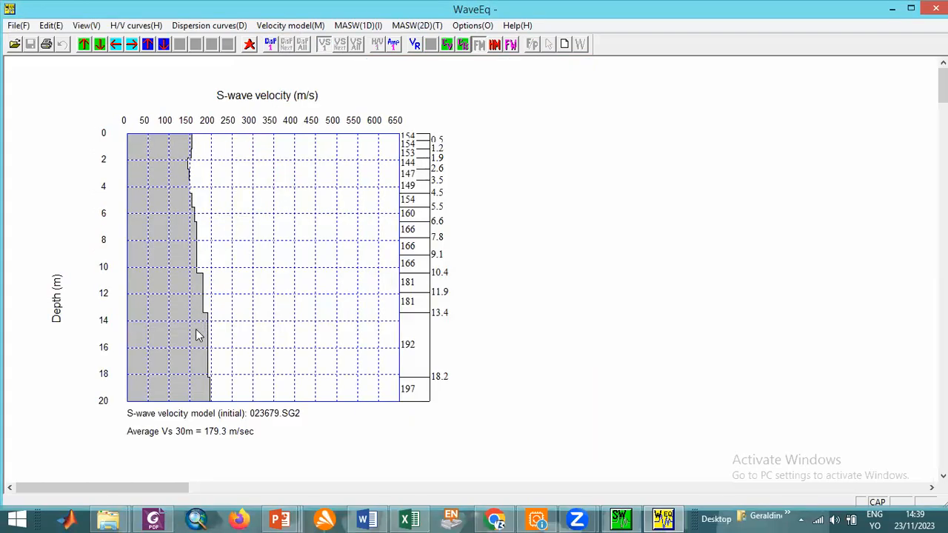
Step: Run the 1D least-squares inversion on the initial velocity model with 5 iterations
{"action": "left_click", "coordinate": [360, 29]}
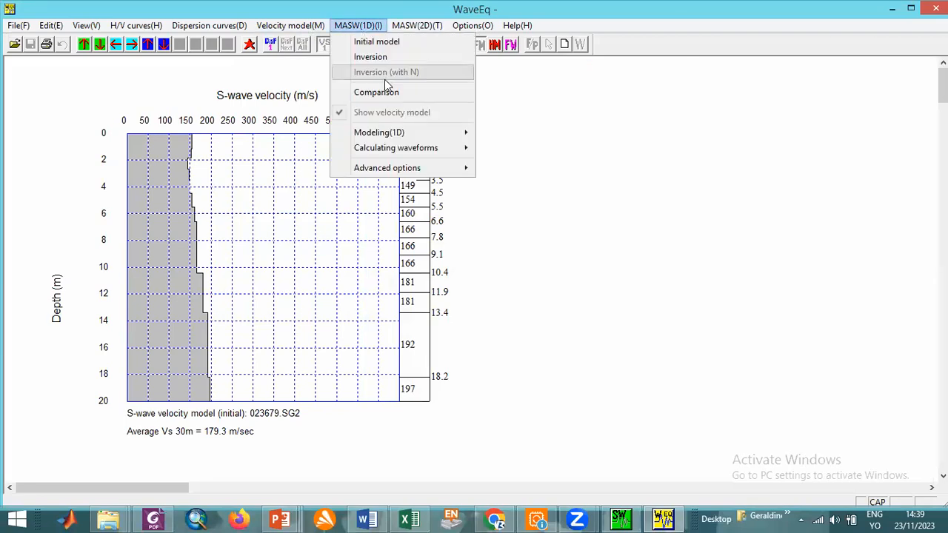
{"action": "left_click", "coordinate": [384, 57]}
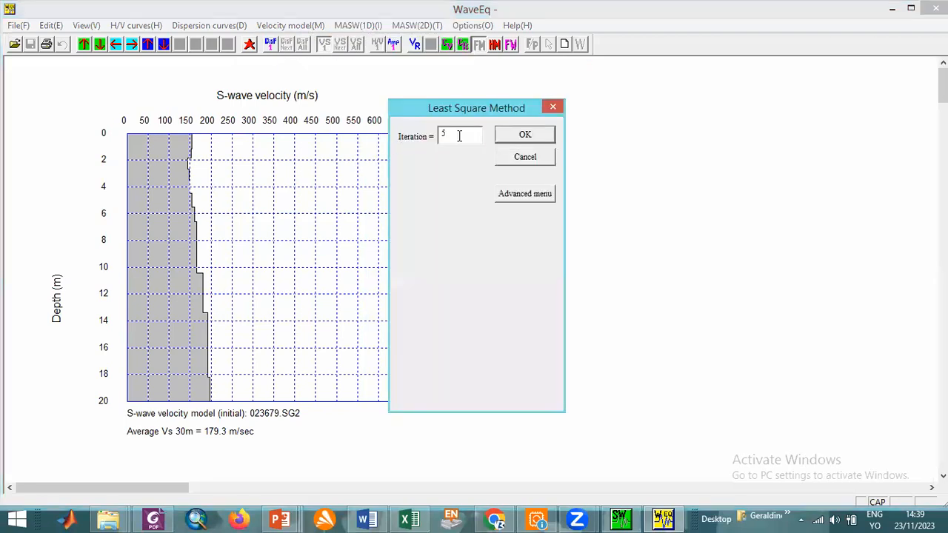
{"action": "left_click", "coordinate": [526, 137]}
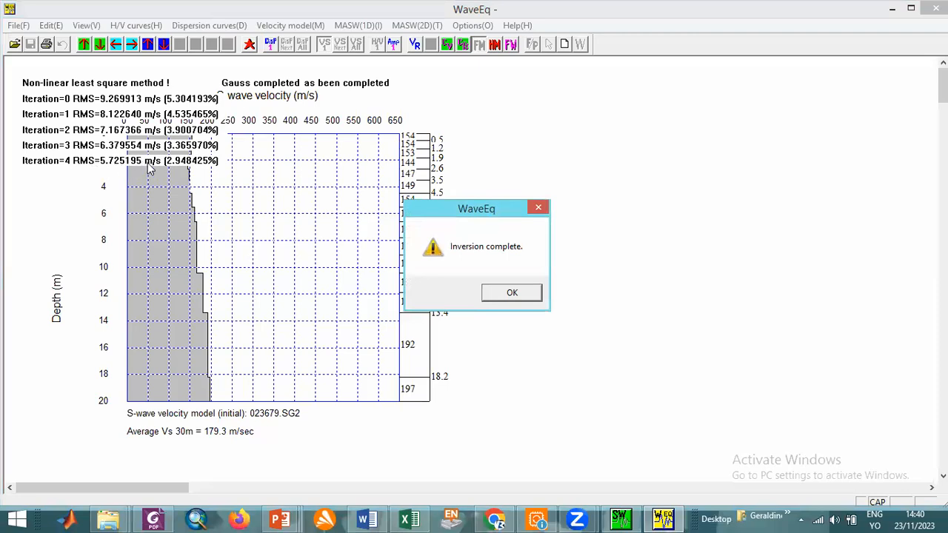
{"action": "left_click", "coordinate": [511, 294]}
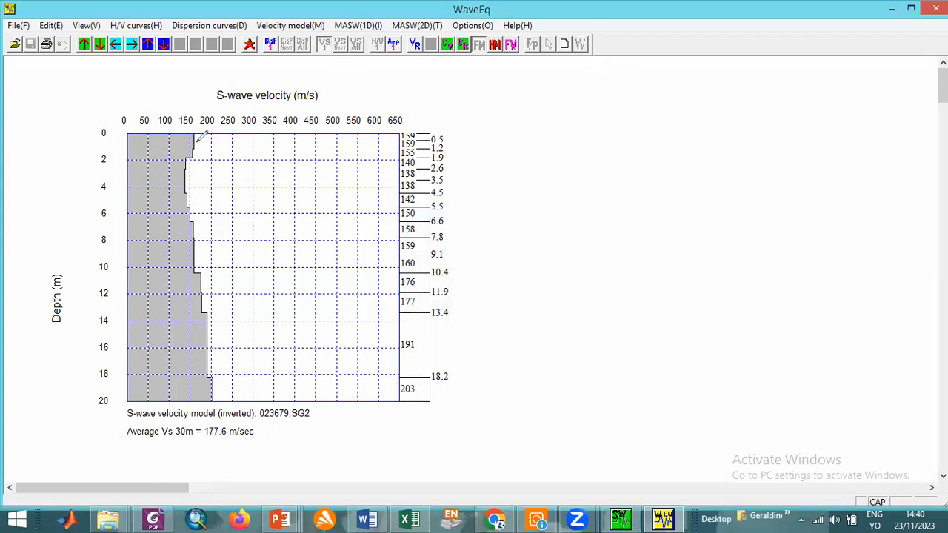
{"action": "left_click_drag", "start_coordinate": [188, 155], "coordinate": [147, 157]}
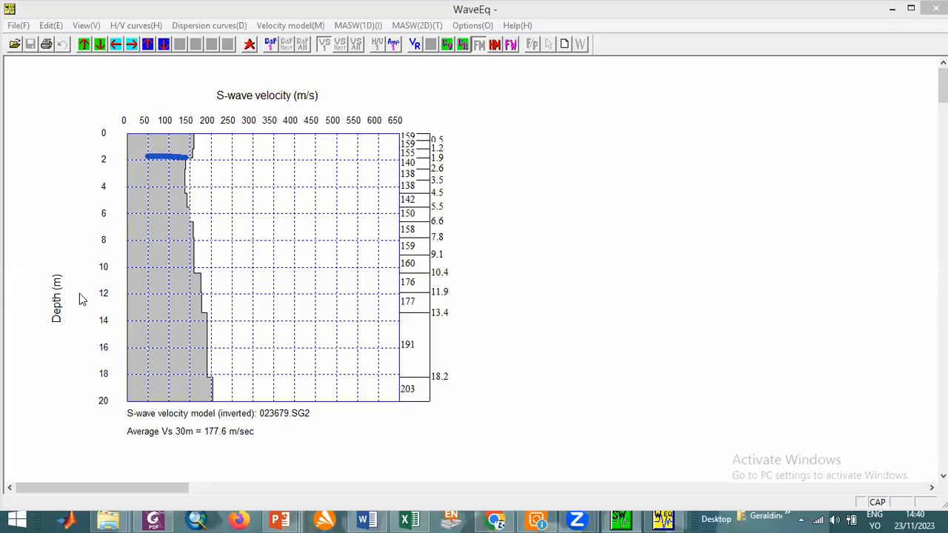
{"action": "left_click_drag", "start_coordinate": [189, 222], "coordinate": [112, 223]}
{"action": "left_click_drag", "start_coordinate": [196, 273], "coordinate": [138, 273]}
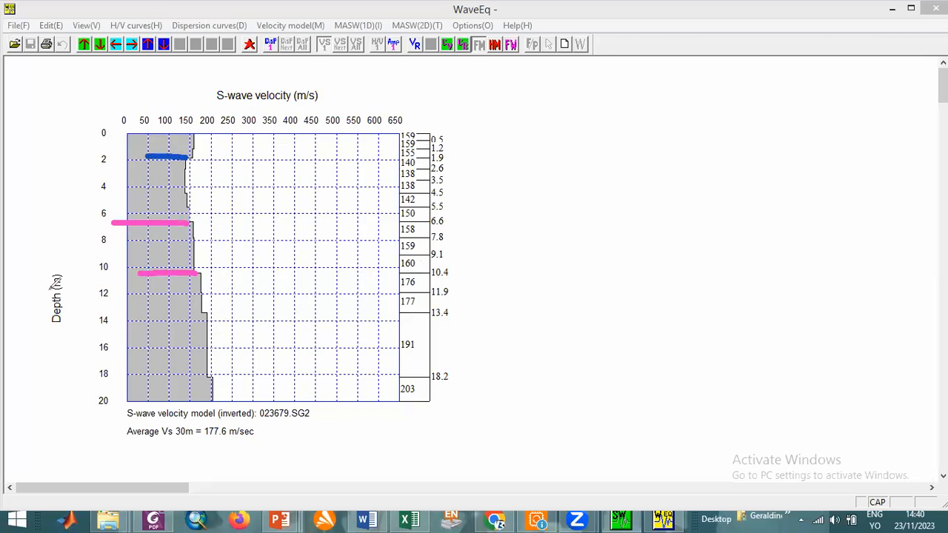
{"action": "left_click", "coordinate": [51, 413]}
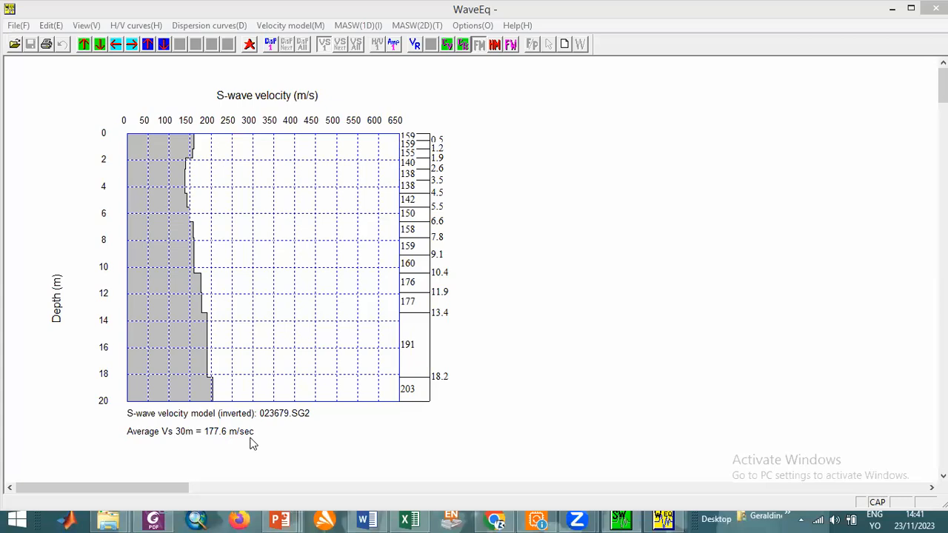
Step: Set the depth axis maximum of the inverted velocity model plot to 30 m
{"action": "left_click", "coordinate": [217, 27]}
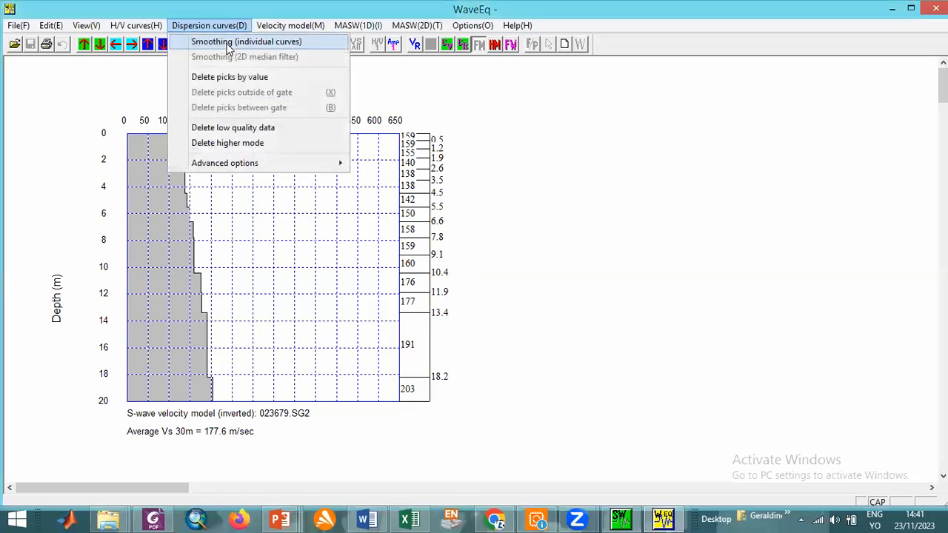
{"action": "left_click", "coordinate": [96, 40]}
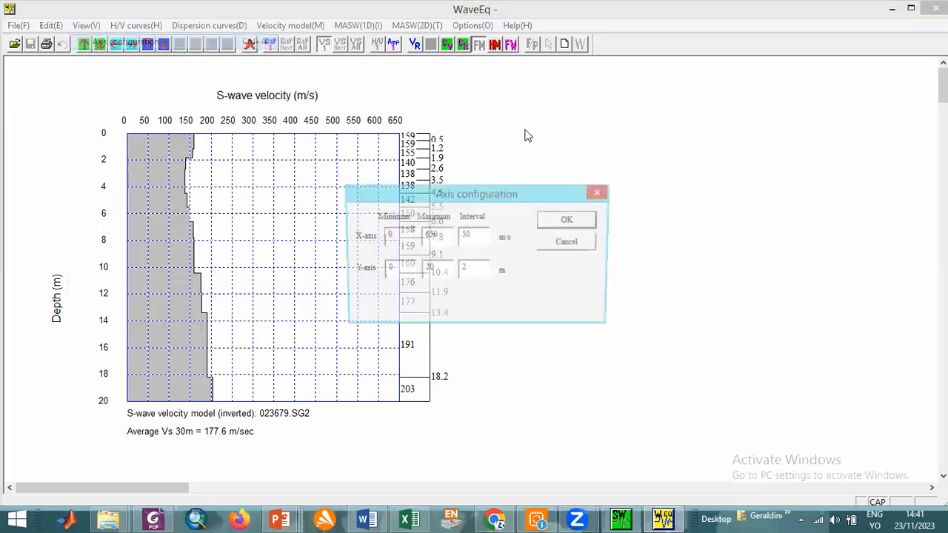
{"action": "left_click_drag", "start_coordinate": [442, 267], "coordinate": [424, 271]}
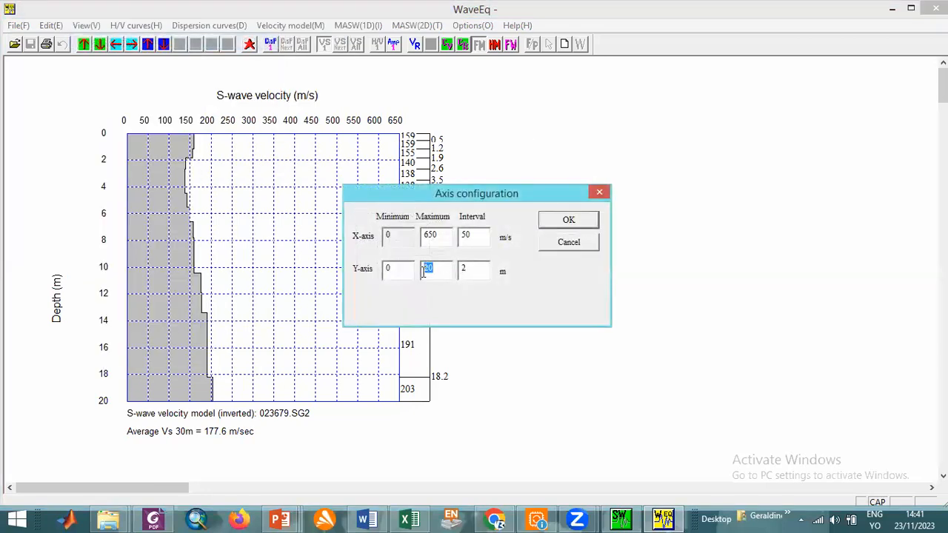
{"action": "type", "text": "30"}
{"action": "key", "text": "Return"}
Step: Reduce the vertical scale of the velocity model plot so the full 30 m profile fits in the view
{"action": "scroll", "coordinate": [350, 299], "scroll_direction": "down", "scroll_amount": 5}
{"action": "scroll", "coordinate": [299, 300], "scroll_direction": "up", "scroll_amount": 3}
{"action": "scroll", "coordinate": [293, 311], "scroll_direction": "up", "scroll_amount": 3}
{"action": "scroll", "coordinate": [288, 317], "scroll_direction": "down", "scroll_amount": 3}
{"action": "scroll", "coordinate": [288, 317], "scroll_direction": "up", "scroll_amount": 3}
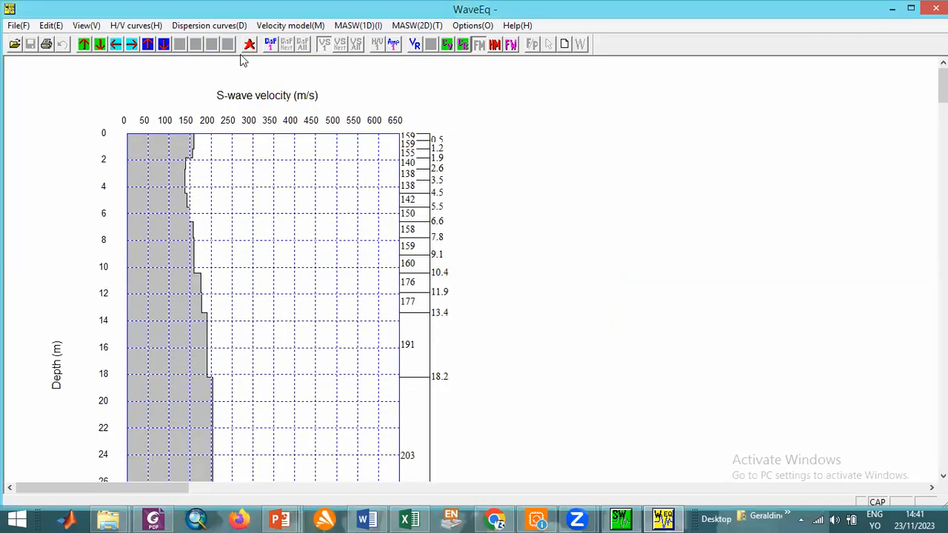
{"action": "left_click", "coordinate": [164, 43]}
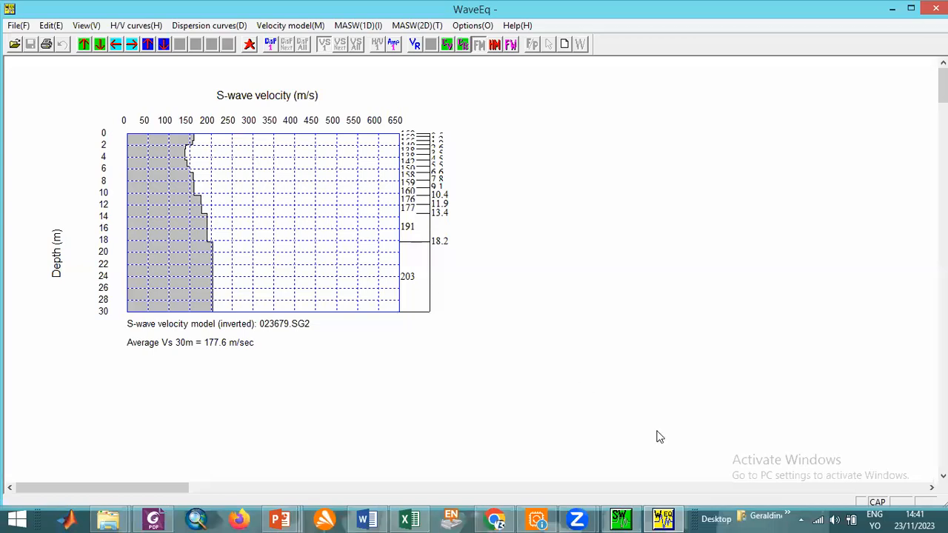
Step: Switch to SeisImager/SW, repick the 1D phase velocities from 5 to 40 Hz, and move the stray high-frequency picks onto the trend at about 140 m/sec
{"action": "left_click", "coordinate": [622, 518]}
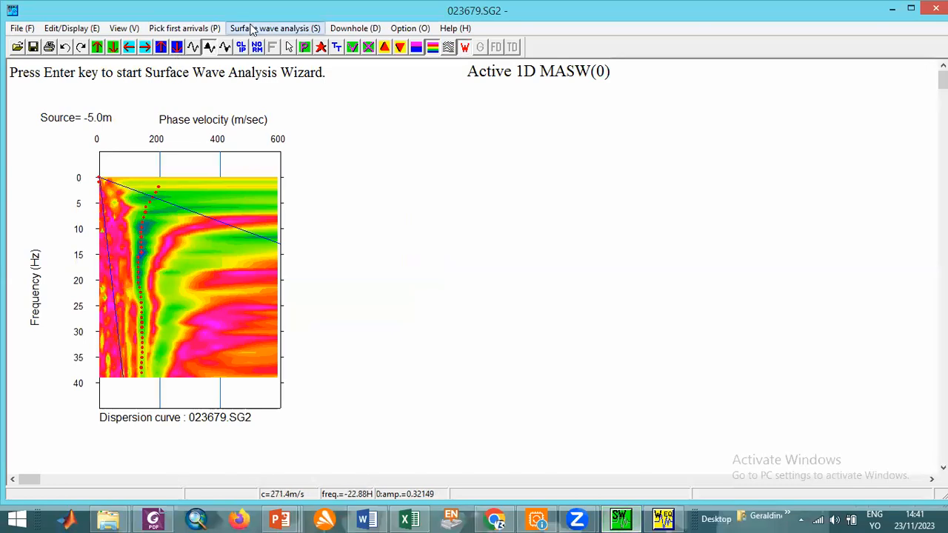
{"action": "left_click", "coordinate": [253, 29]}
{"action": "left_click", "coordinate": [274, 60]}
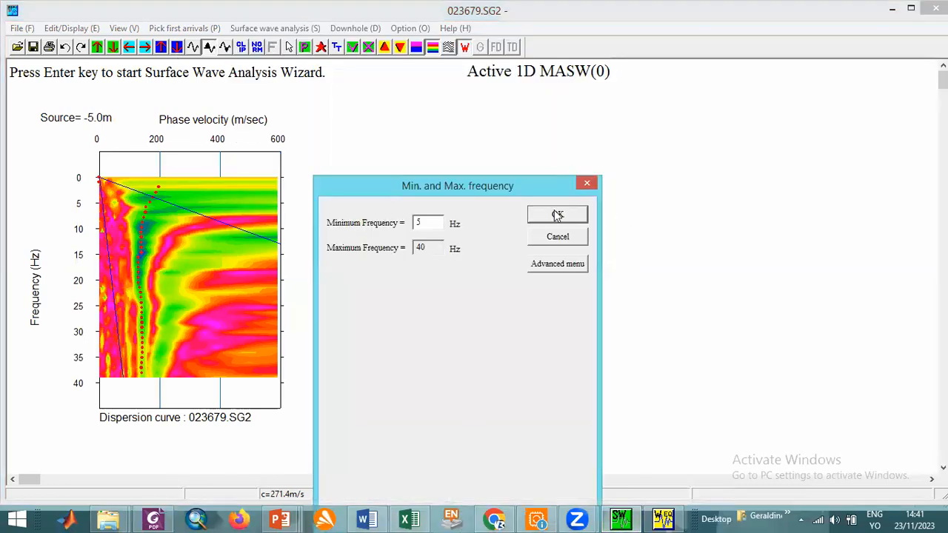
{"action": "left_click", "coordinate": [556, 214]}
{"action": "mouse_move", "coordinate": [150, 232]}
{"action": "left_mouse_down"}
{"action": "mouse_move", "coordinate": [152, 207]}
{"action": "mouse_move", "coordinate": [163, 204]}
{"action": "mouse_move", "coordinate": [145, 224]}
{"action": "mouse_move", "coordinate": [136, 269]}
{"action": "mouse_move", "coordinate": [143, 373]}
{"action": "left_mouse_up"}
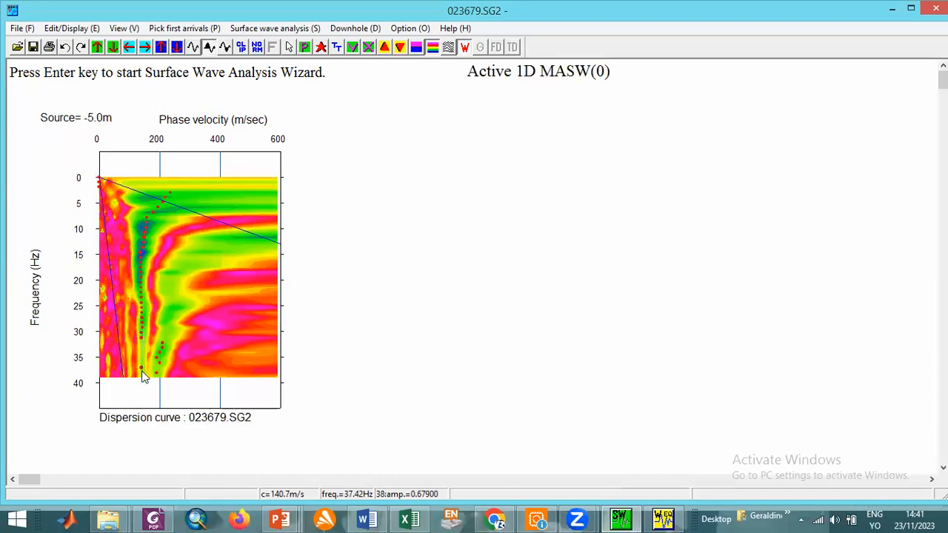
Step: Show the repicked phase velocity curve in WaveEq and build its initial velocity model with 15 m depth and 15 layers
{"action": "left_click", "coordinate": [303, 30]}
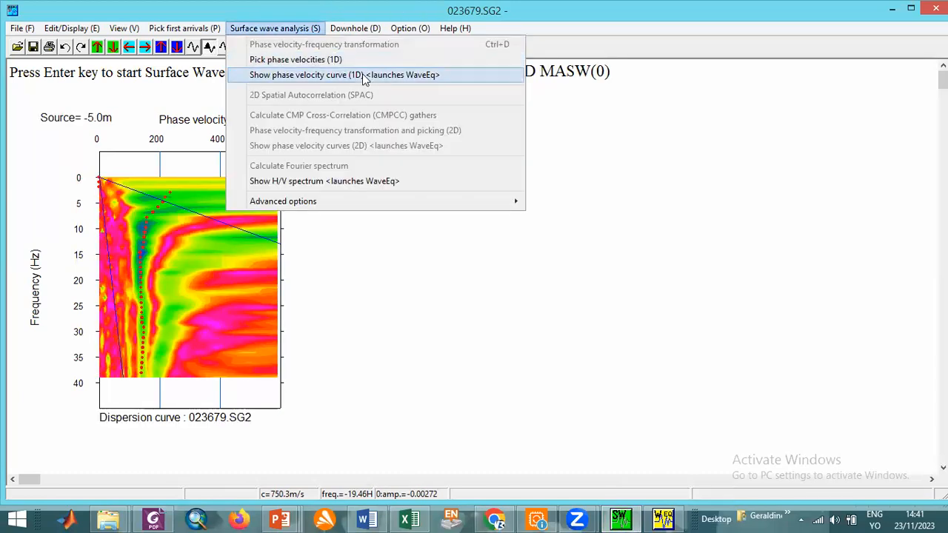
{"action": "left_click", "coordinate": [368, 77]}
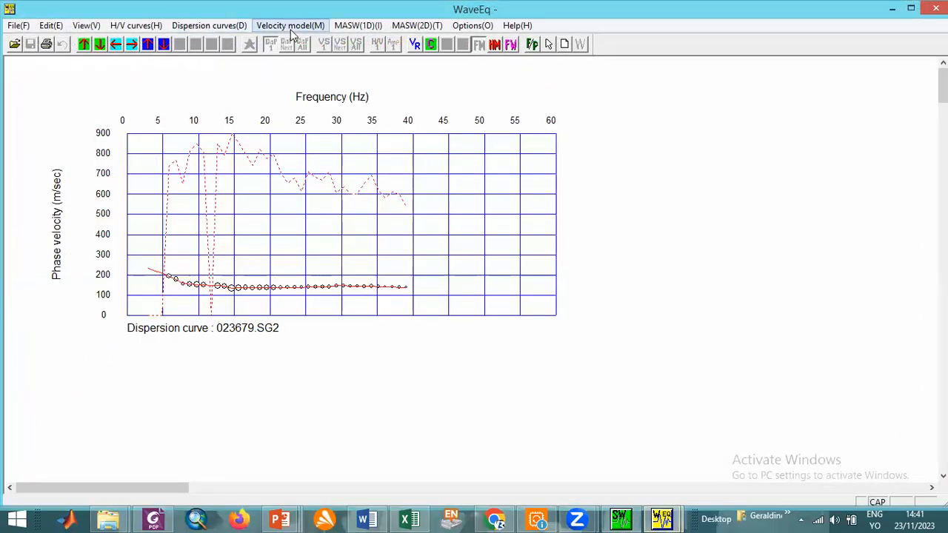
{"action": "left_click", "coordinate": [227, 30]}
{"action": "left_click", "coordinate": [363, 27]}
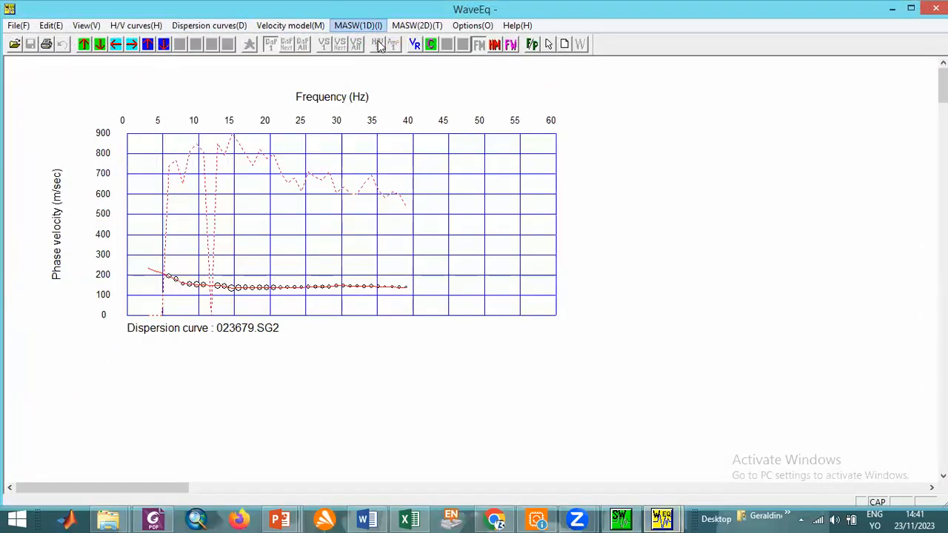
{"action": "left_click", "coordinate": [378, 42]}
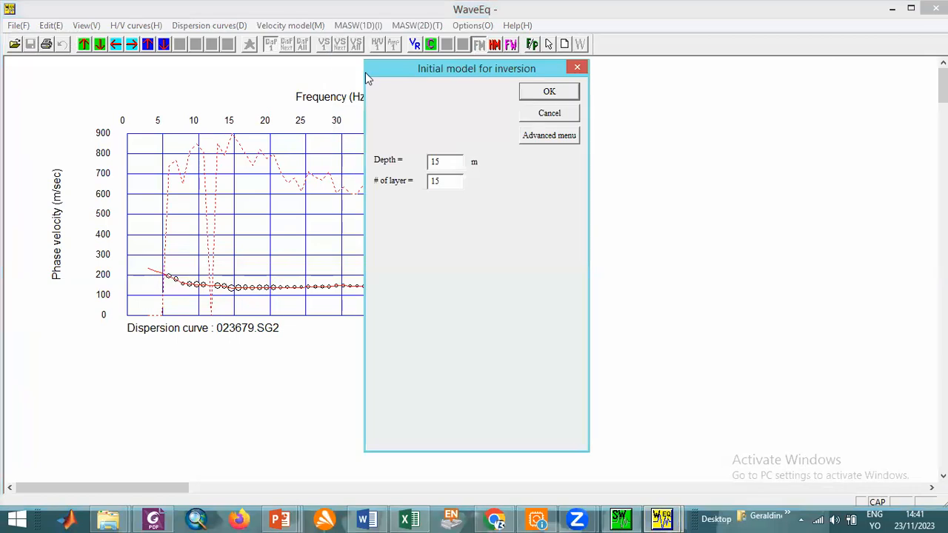
{"action": "key", "text": "Return"}
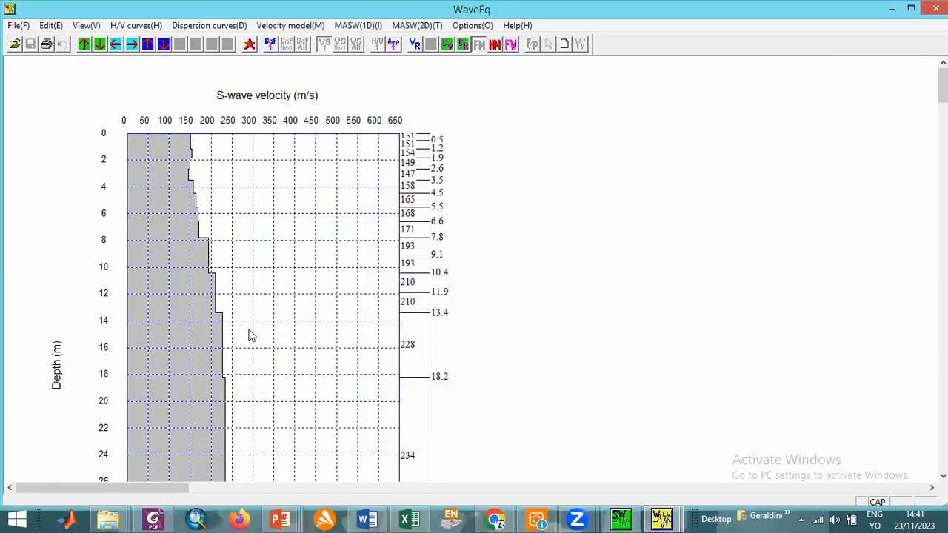
Step: Invert the repicked curve's initial model by the least-squares method with 5 iterations
{"action": "left_click", "coordinate": [365, 26]}
{"action": "left_click", "coordinate": [374, 58]}
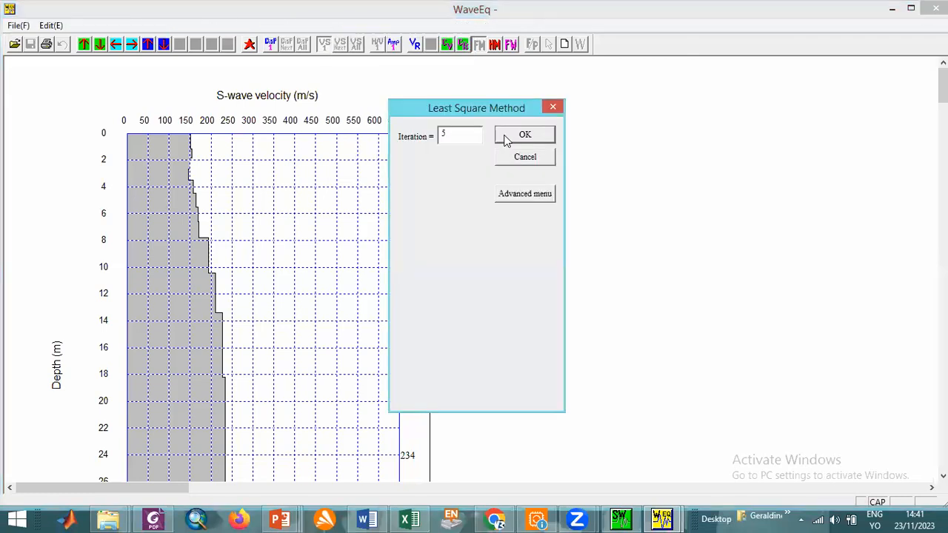
{"action": "left_click", "coordinate": [506, 138]}
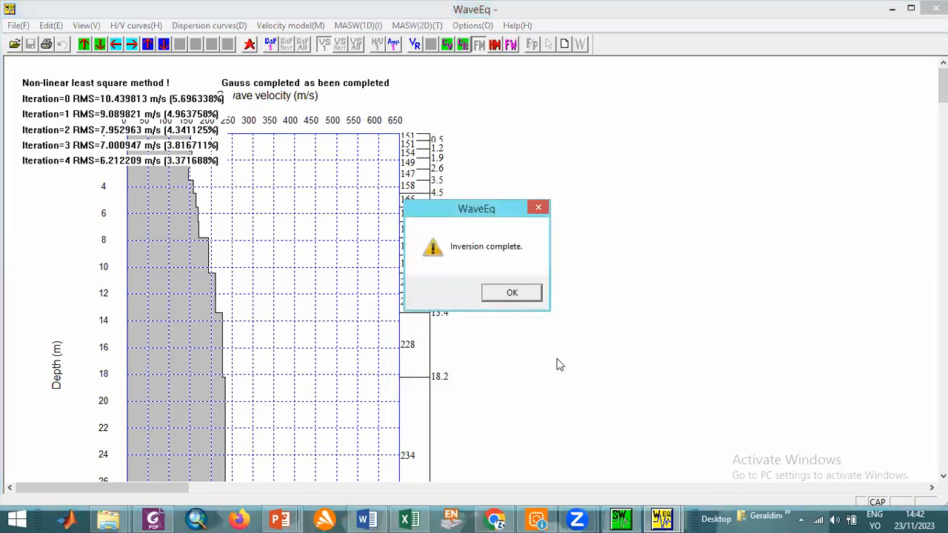
{"action": "left_click", "coordinate": [501, 293]}
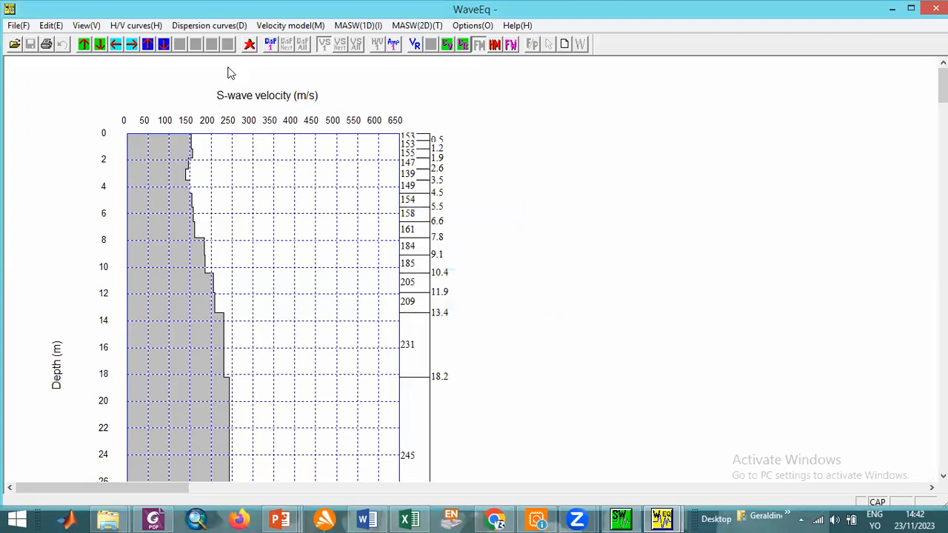
Step: Examine the inverted S-wave velocity profile down to 30 m at different vertical scales, including its average Vs 30m
{"action": "left_click", "coordinate": [163, 44]}
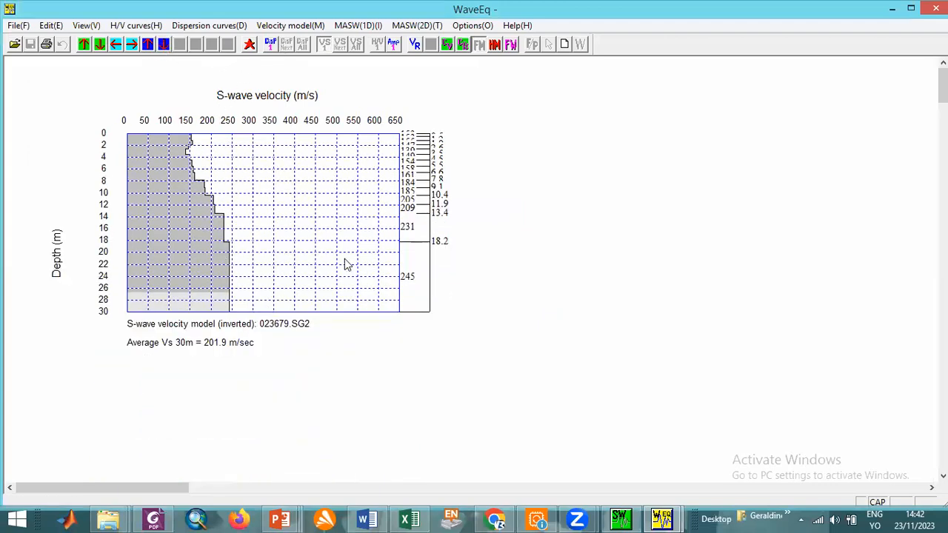
{"action": "left_click", "coordinate": [148, 45]}
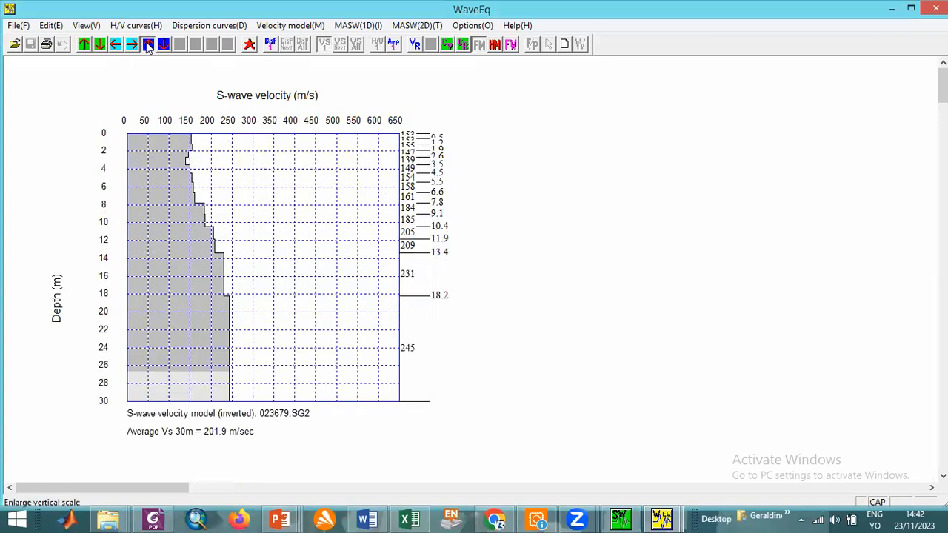
{"action": "left_click", "coordinate": [148, 45]}
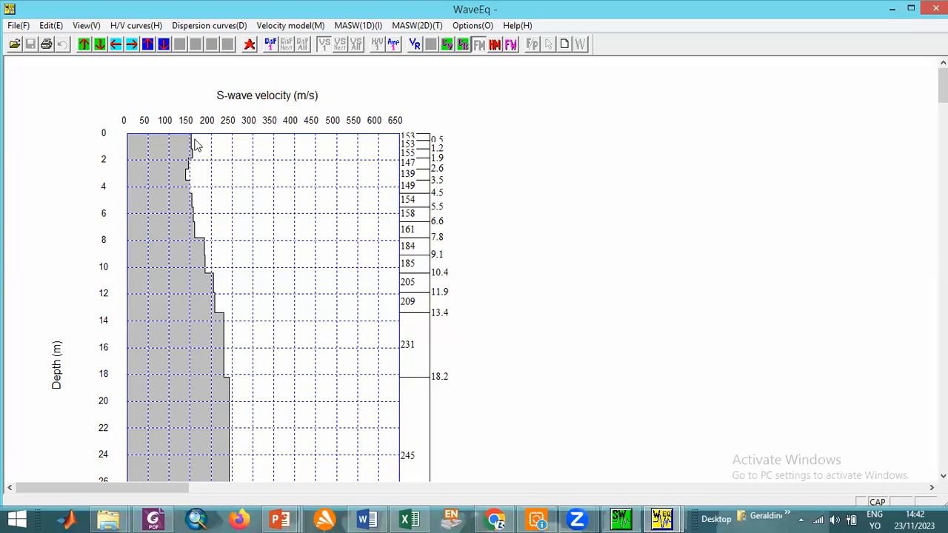
{"action": "scroll", "coordinate": [216, 290], "scroll_direction": "down", "scroll_amount": 4}
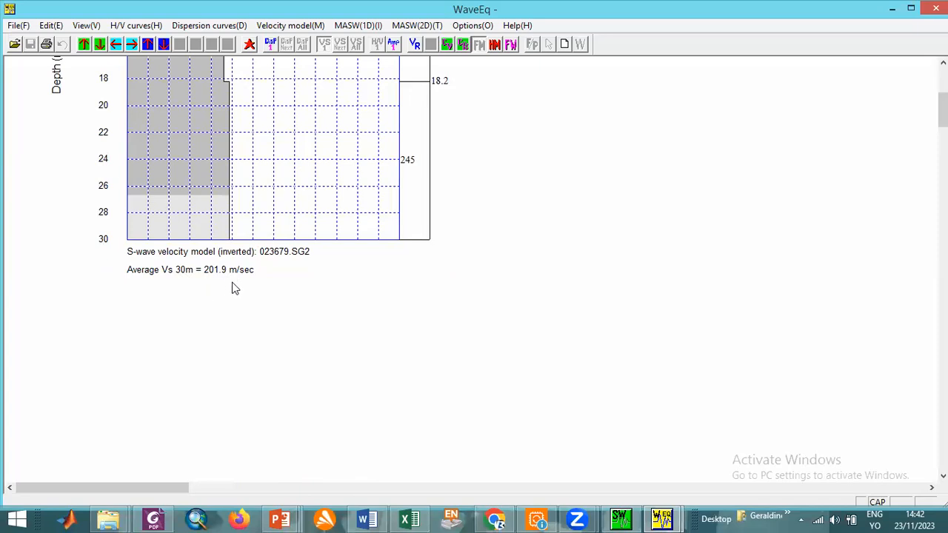
Step: Review the inverted S-wave velocity profile, close its WaveEq window and return to the dispersion image in SeisImager/SW
{"action": "scroll", "coordinate": [269, 321], "scroll_direction": "up", "scroll_amount": 4}
{"action": "scroll", "coordinate": [457, 390], "scroll_direction": "down", "scroll_amount": 2}
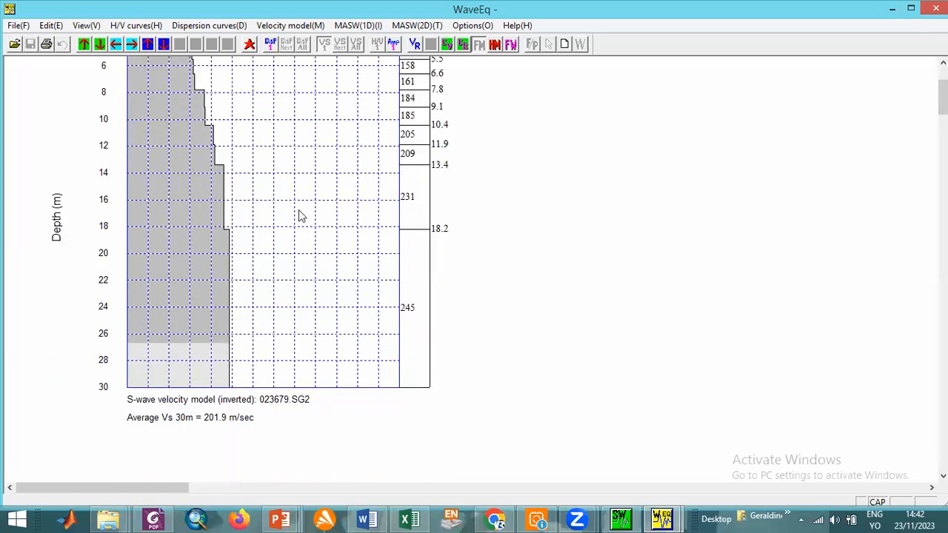
{"action": "scroll", "coordinate": [411, 229], "scroll_direction": "up", "scroll_amount": 2}
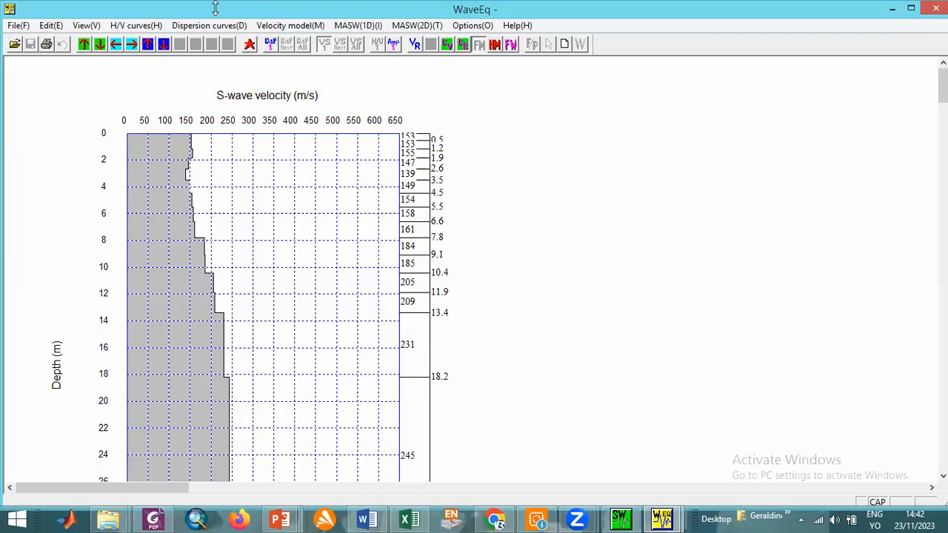
{"action": "left_click", "coordinate": [936, 8]}
{"action": "left_click", "coordinate": [459, 292]}
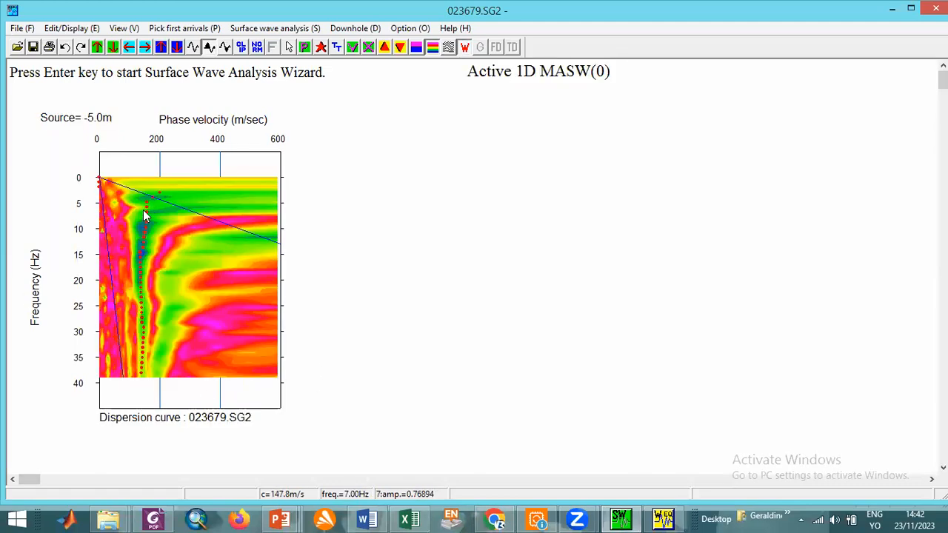
Step: Repick the 1D phase velocities on the dispersion image of 023679.SG2
{"action": "left_click", "coordinate": [304, 28]}
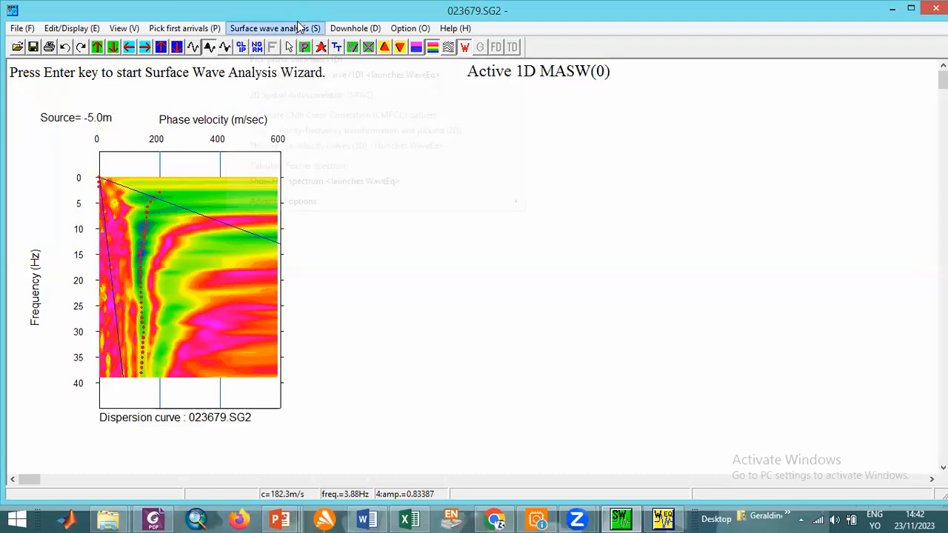
{"action": "left_click", "coordinate": [318, 60]}
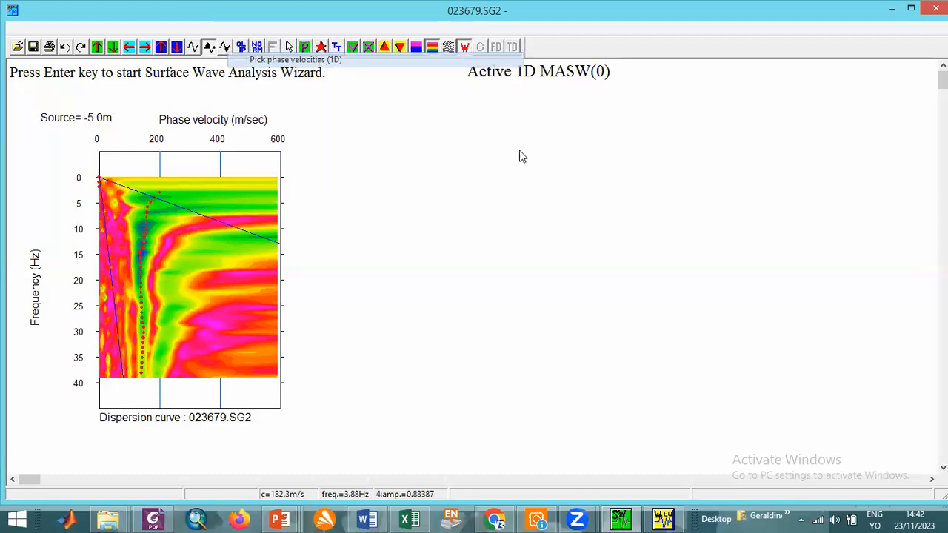
{"action": "left_click", "coordinate": [562, 111]}
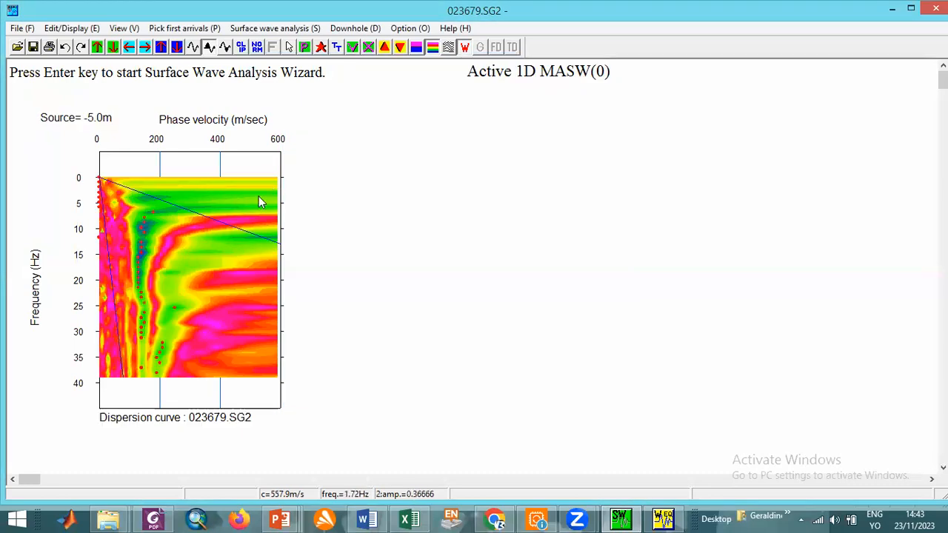
Step: Move the low-frequency picks onto a trend rising to about 200 m/sec near 3 Hz and align the stray high-frequency picks at about 140 m/sec
{"action": "left_click", "coordinate": [148, 210]}
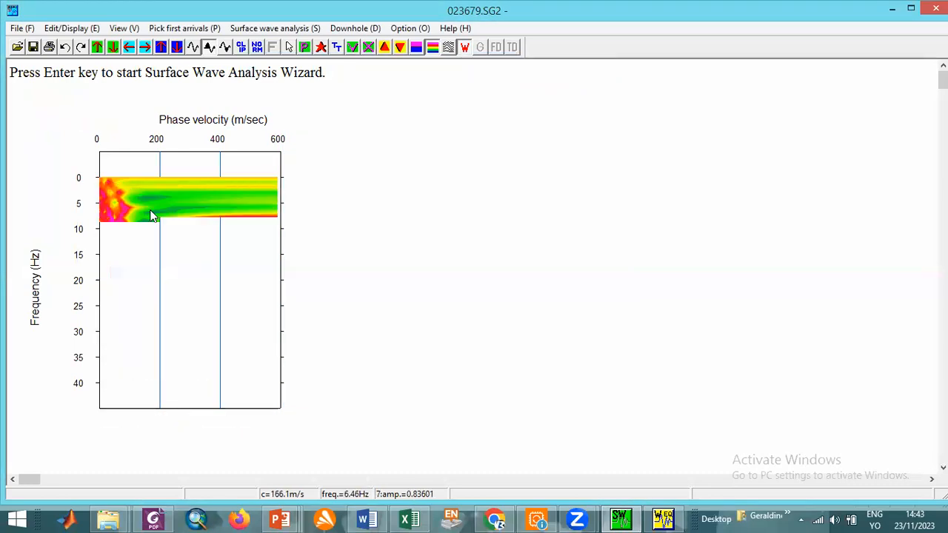
{"action": "left_click", "coordinate": [154, 201]}
{"action": "left_click", "coordinate": [160, 195]}
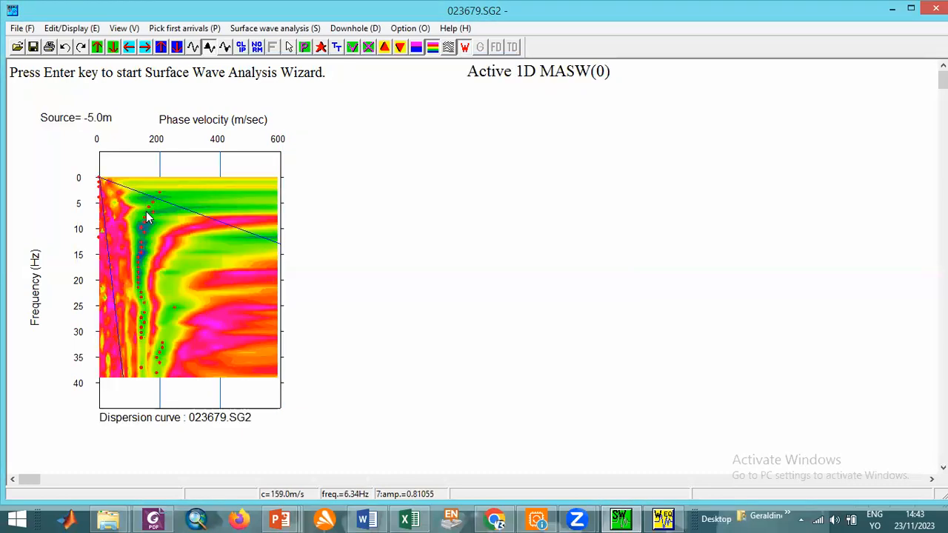
{"action": "left_click", "coordinate": [146, 215]}
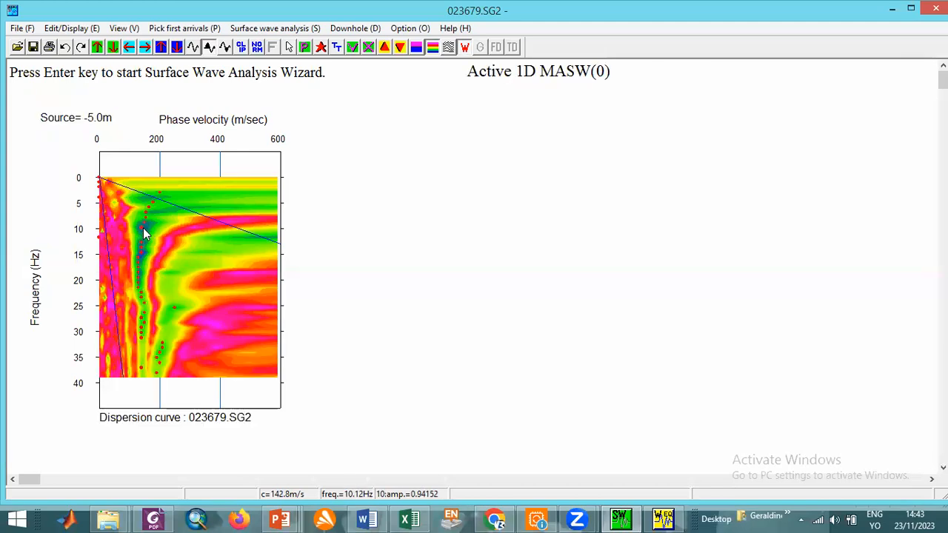
{"action": "left_click", "coordinate": [142, 278]}
{"action": "left_click_drag", "start_coordinate": [142, 263], "coordinate": [143, 377]}
Step: Show the edited 1D phase velocity curve in WaveEq
{"action": "left_click", "coordinate": [280, 30]}
{"action": "key", "text": "Return"}
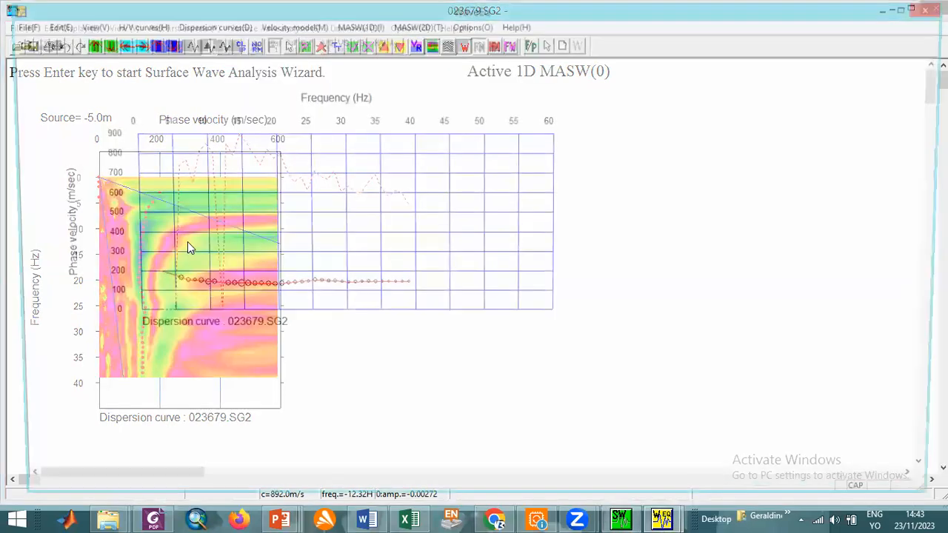
{"action": "left_click", "coordinate": [211, 26]}
{"action": "left_click", "coordinate": [270, 42]}
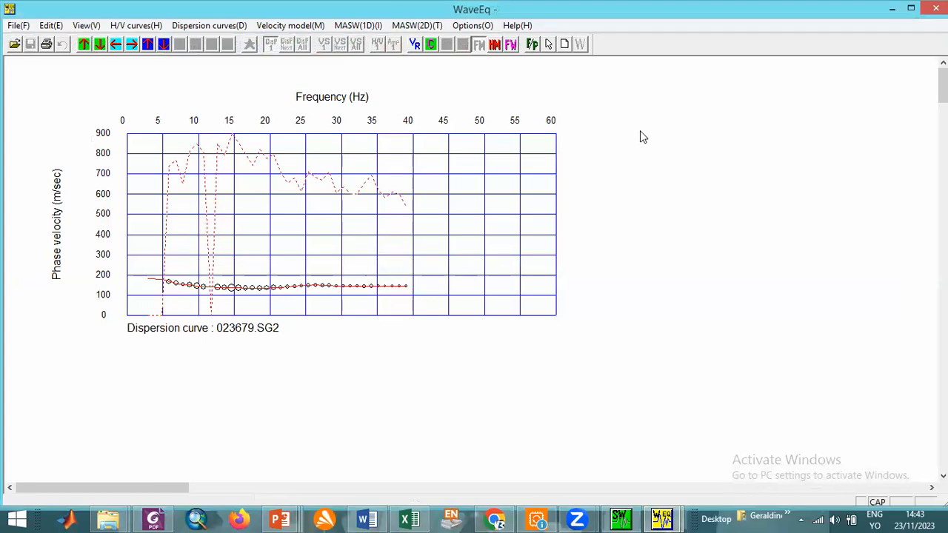
Step: Build the initial velocity model for inversion with a depth of 15 m and 15 layers
{"action": "left_click", "coordinate": [359, 27]}
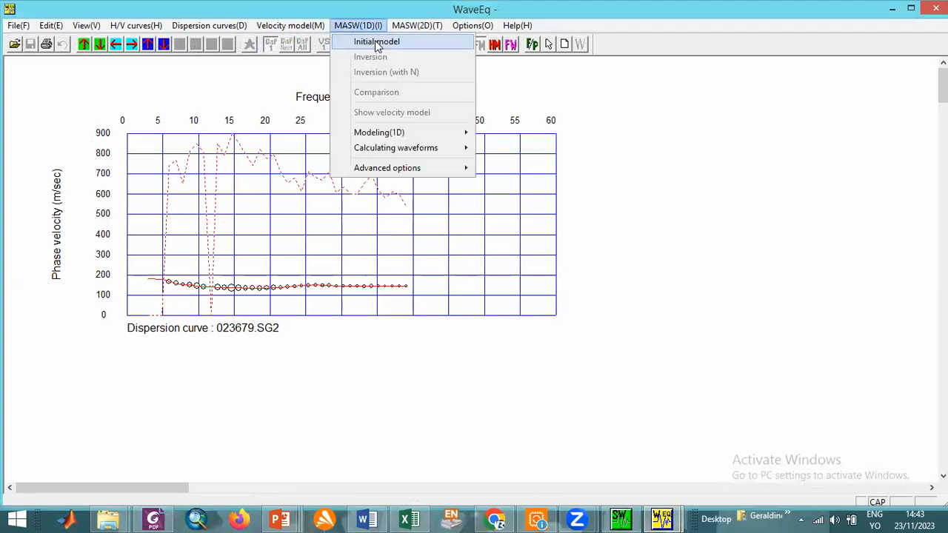
{"action": "left_click", "coordinate": [377, 42]}
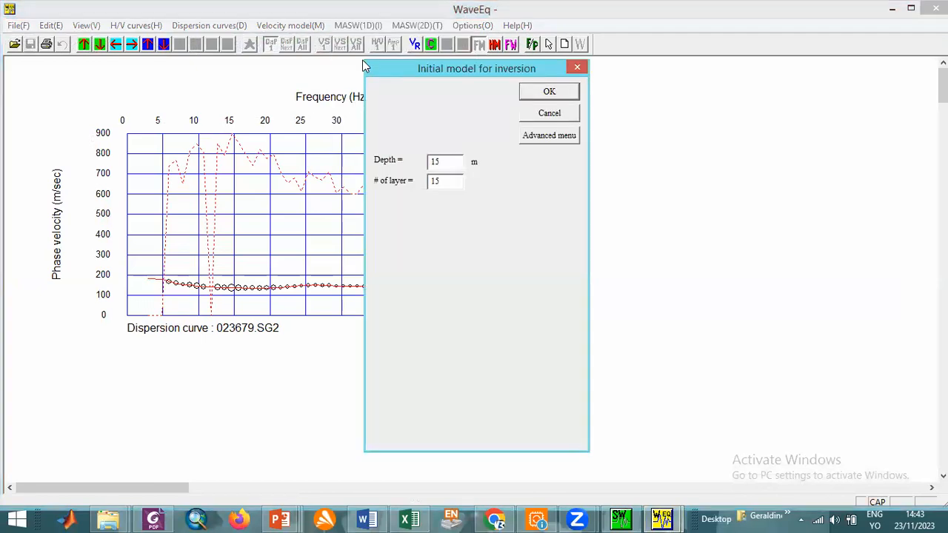
{"action": "left_click_drag", "start_coordinate": [364, 66], "coordinate": [198, 72]}
{"action": "left_click", "coordinate": [366, 95]}
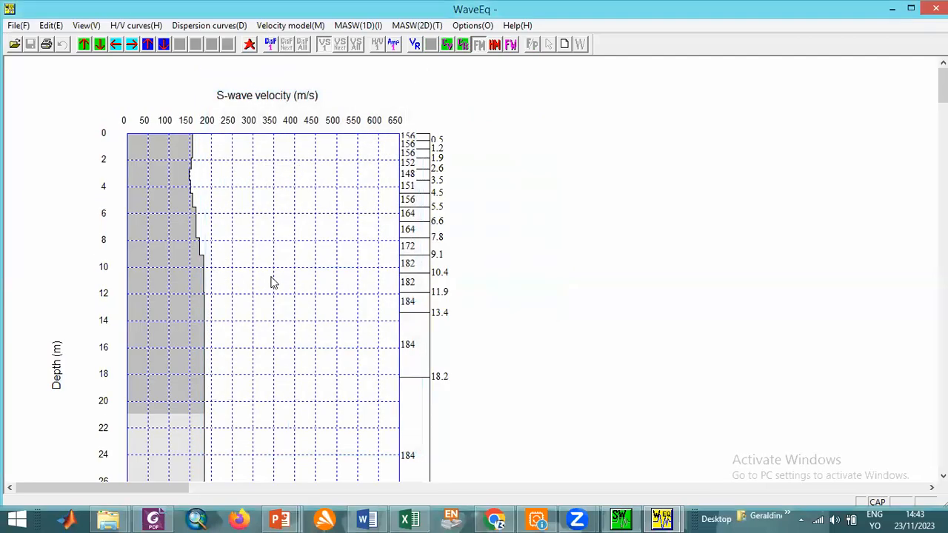